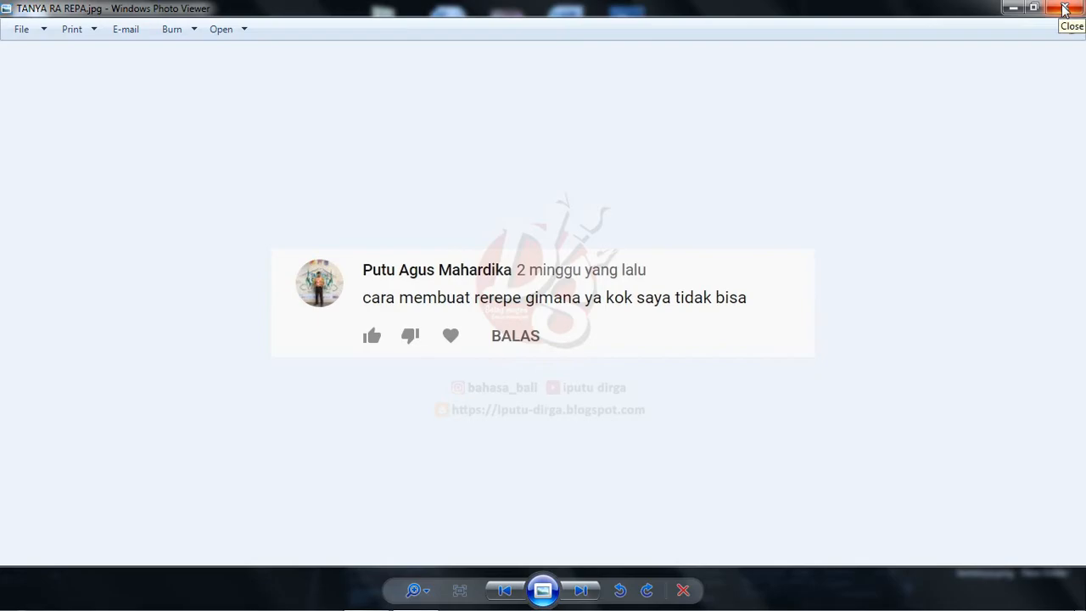
# Step: Close the TANYA RA REPA image and open the CARA MEMBUAT RA REPA document from the desktop
pyautogui.click(1066, 8)
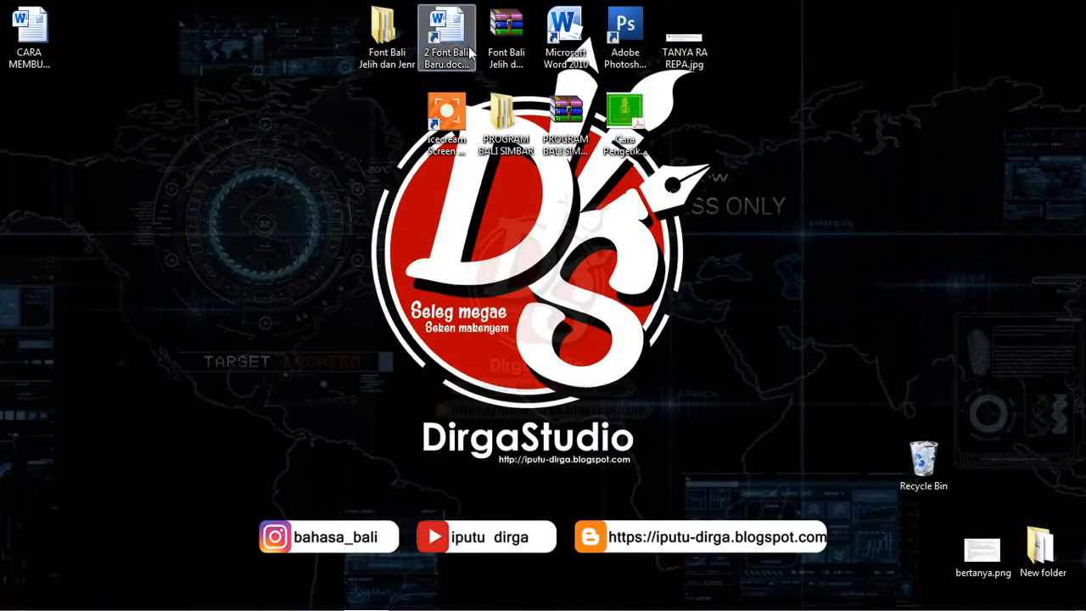
pyautogui.doubleClick(31, 32)
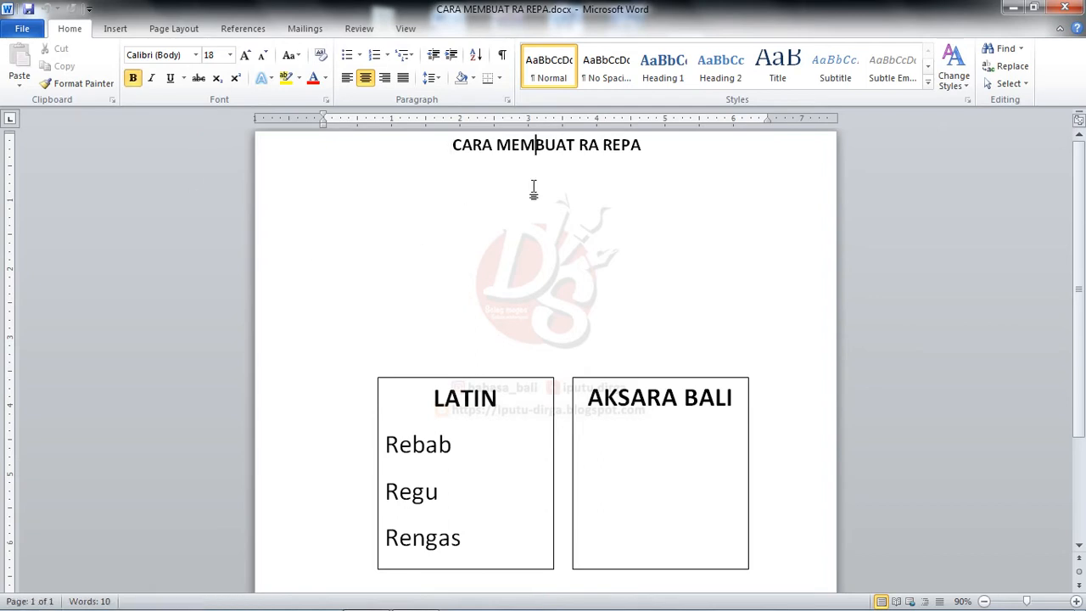
# Step: Add a new line below the title and set its font to Bali Simbar DJ at size 24
pyautogui.click(668, 159)
pyautogui.press('Return')
pyautogui.click(163, 58)
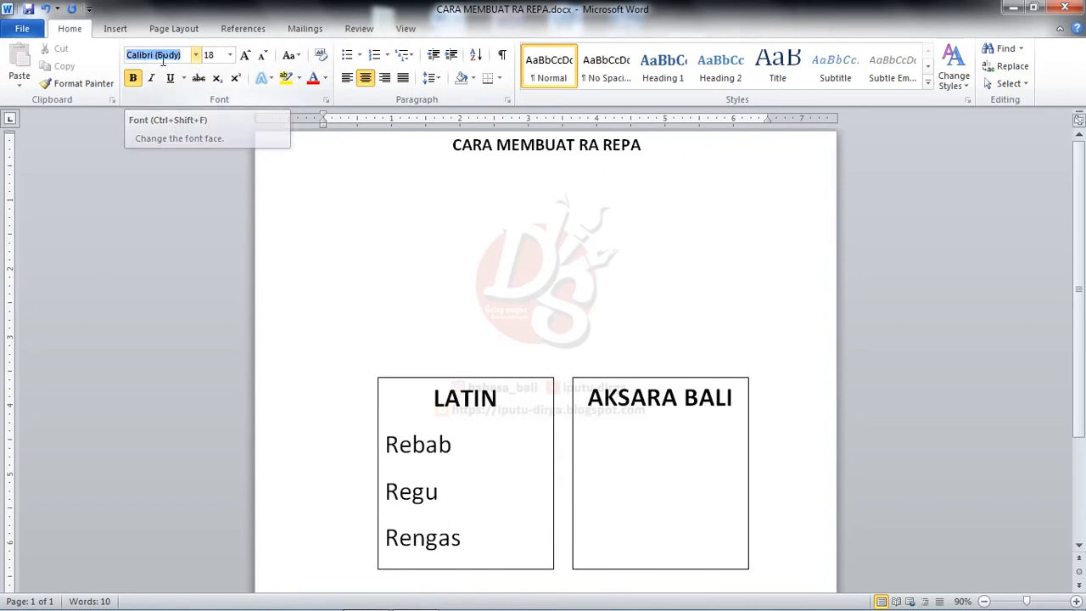
pyautogui.write('Bali Simbar DJ')
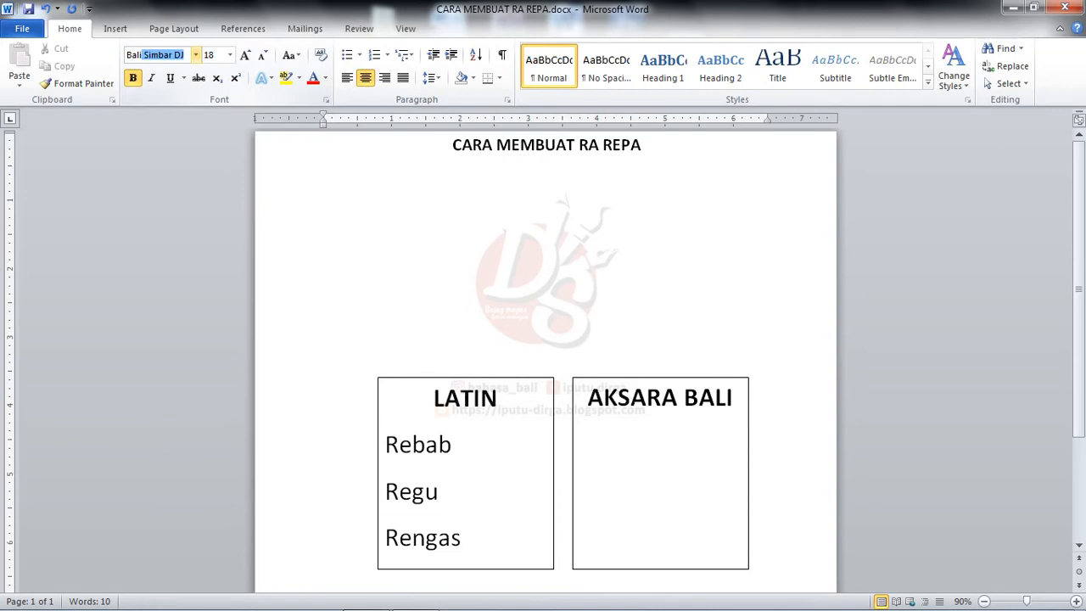
pyautogui.press('Return')
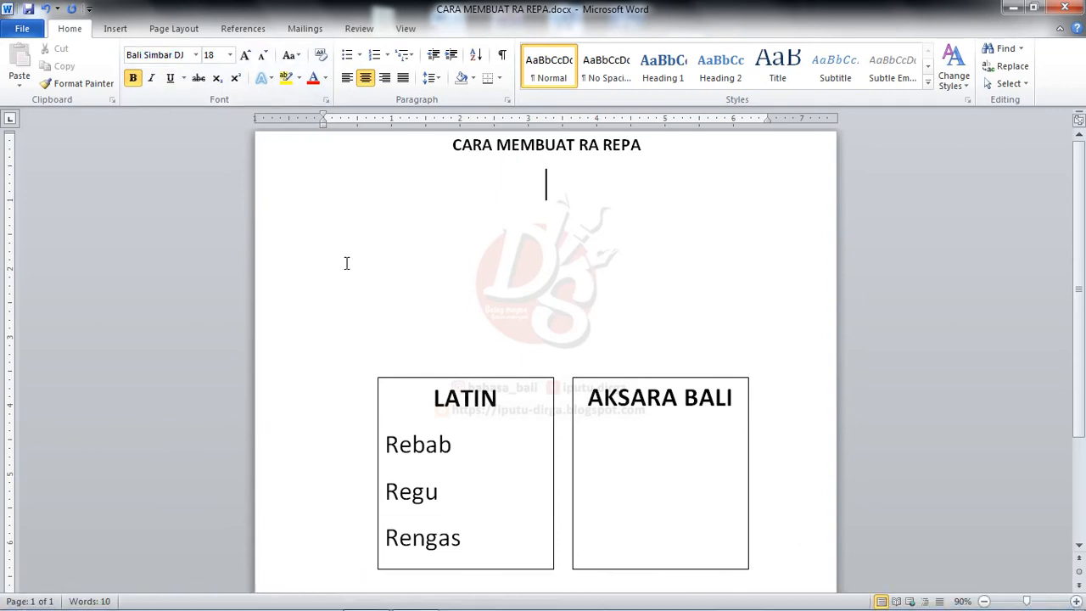
pyautogui.click(246, 56)
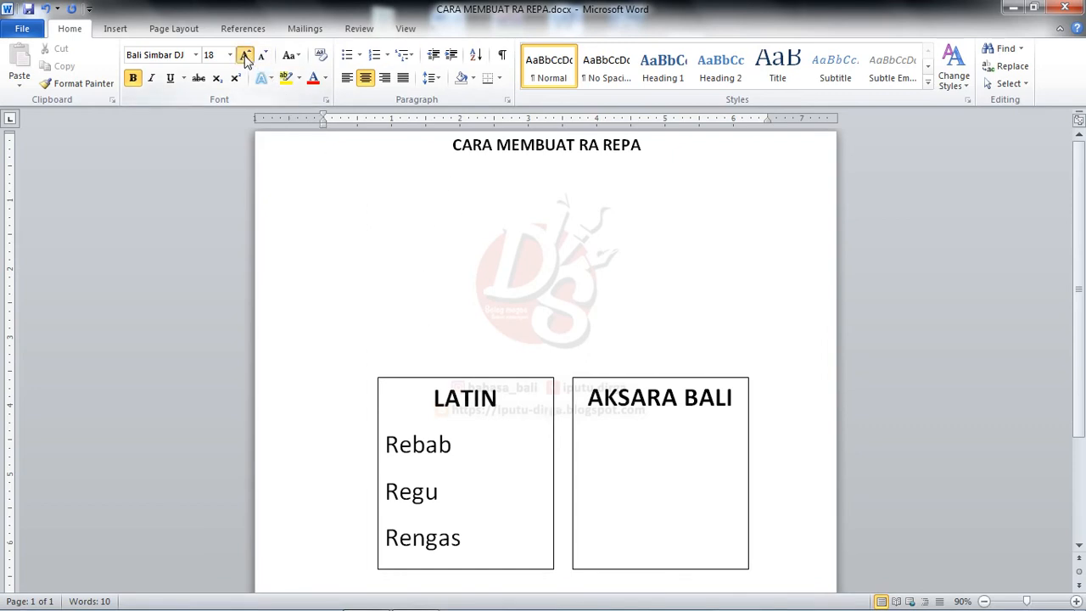
pyautogui.click(245, 56)
pyautogui.click(246, 56)
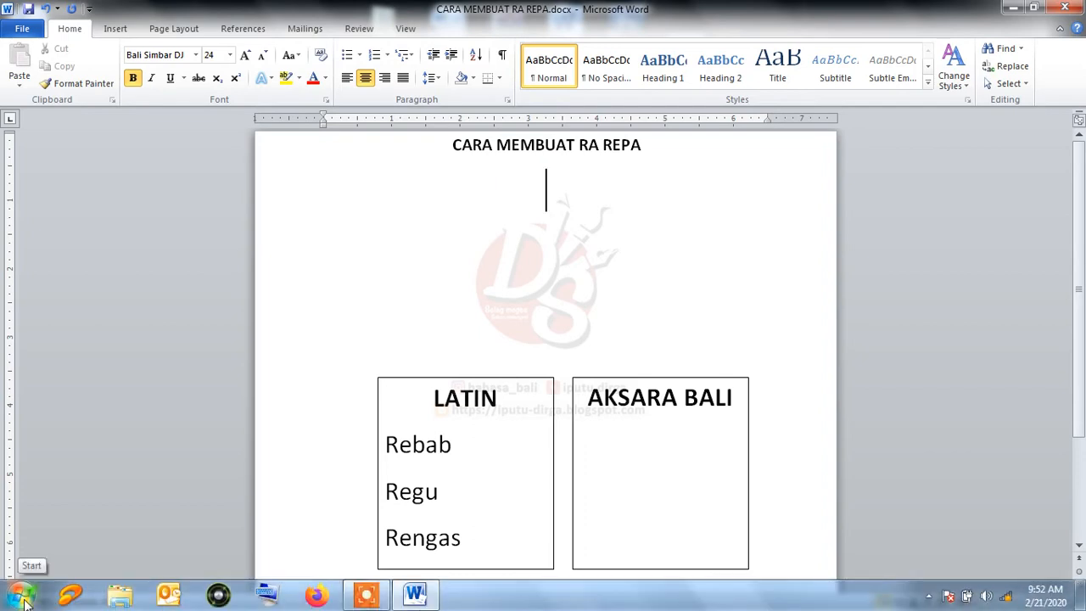
# Step: Start Keyman and choose the Bali Simbar Dwijendra keyboard
pyautogui.click(24, 603)
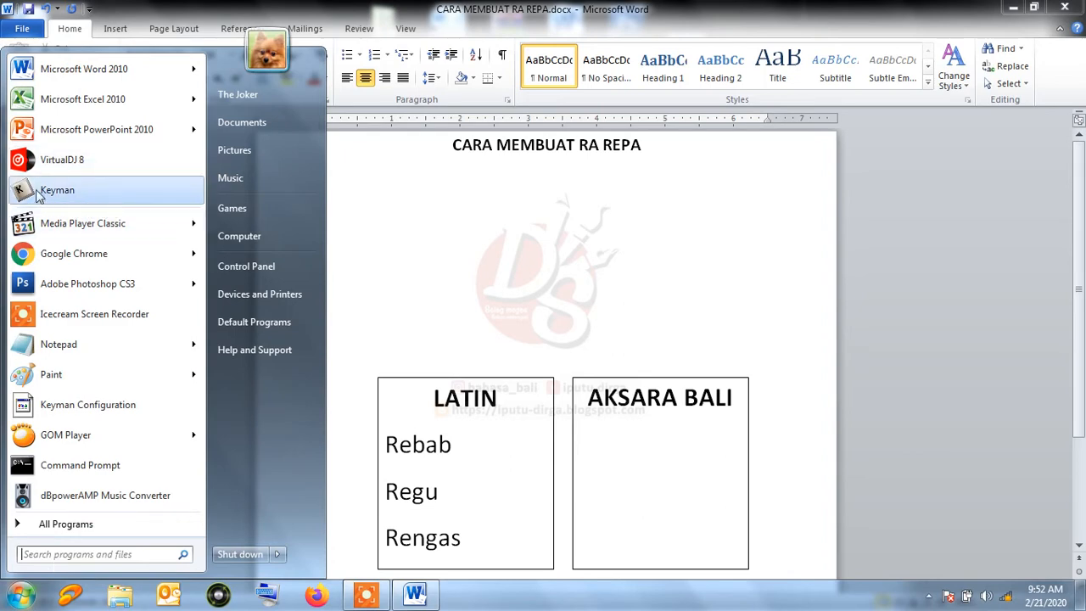
pyautogui.click(65, 187)
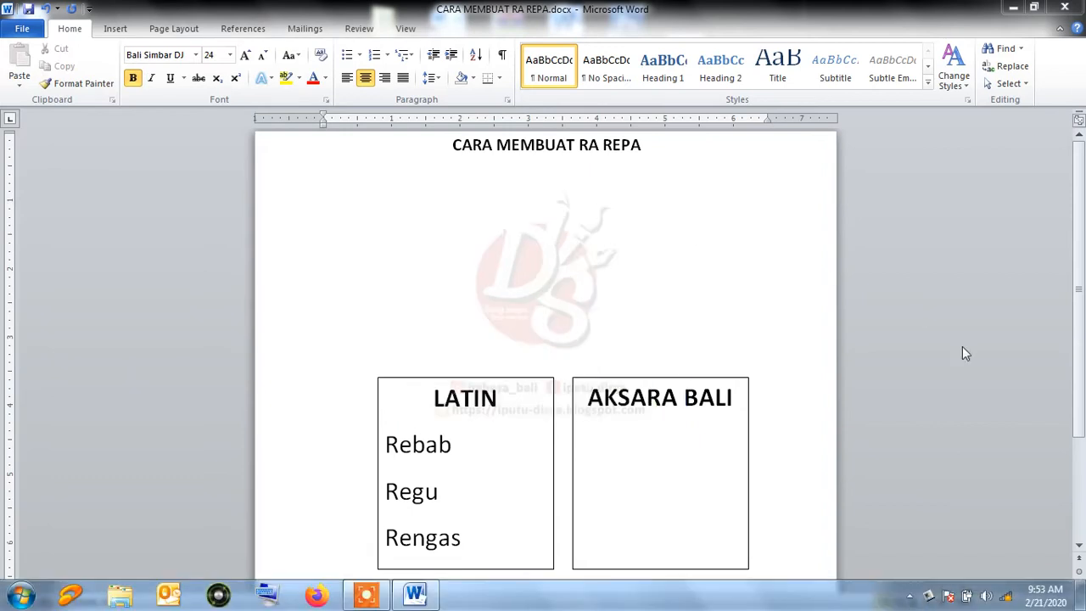
pyautogui.click(926, 597)
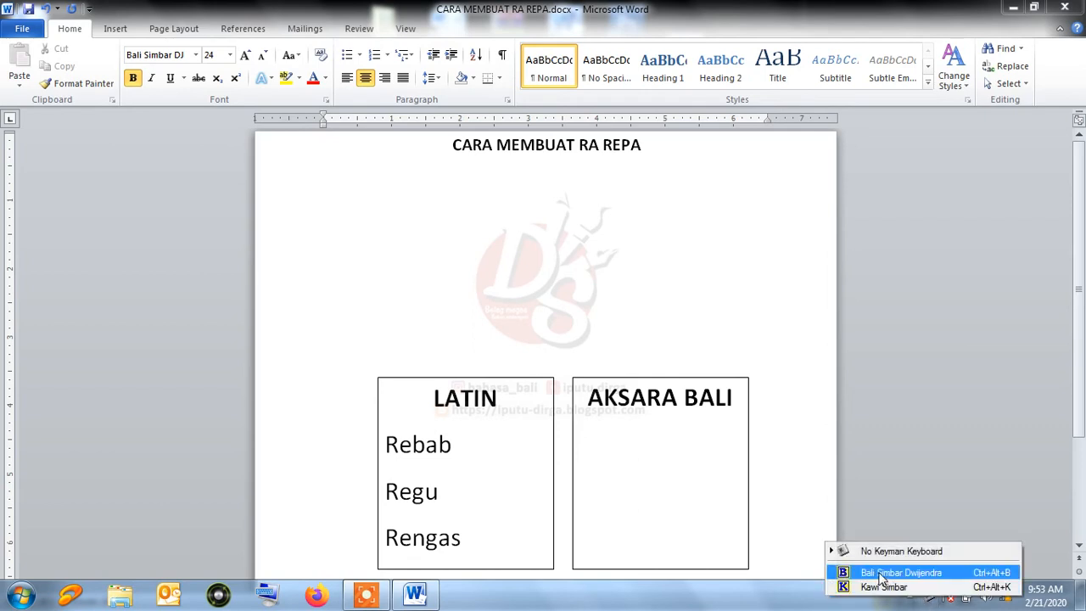
pyautogui.click(928, 577)
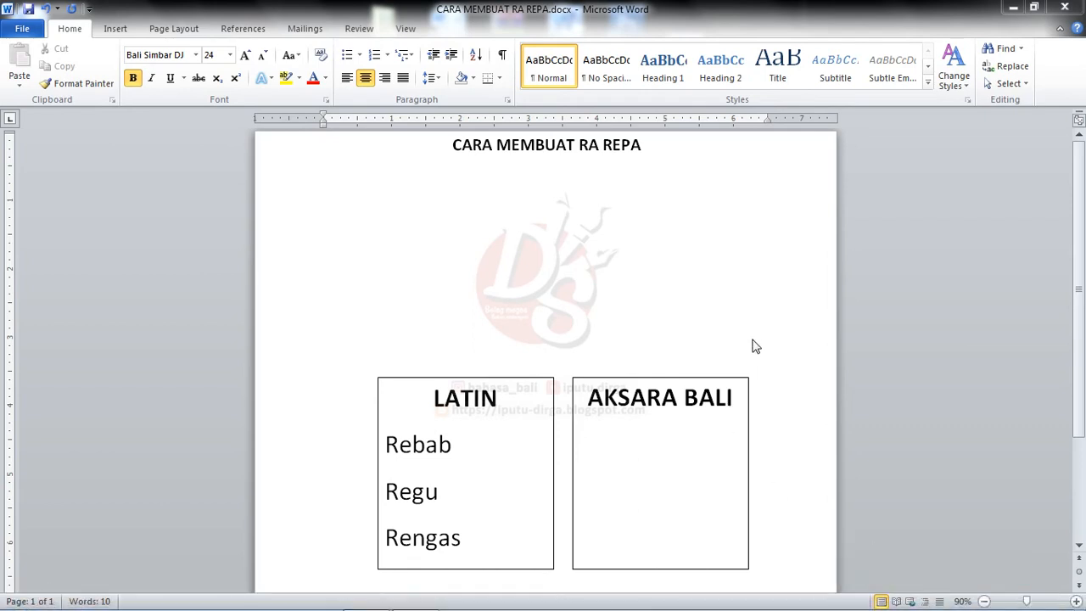
# Step: Open the On-Screen Keyboard over the lower part of the page and activate the Bali Simbar Dwijendra keyboard again for the document
pyautogui.click(583, 275)
pyautogui.moveTo(833, 604)
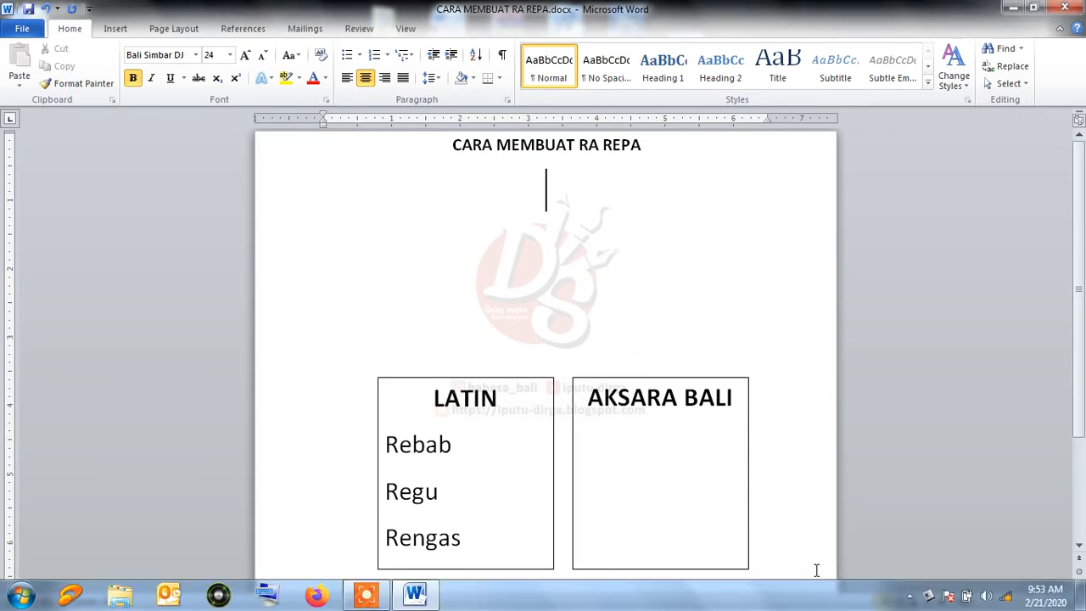
pyautogui.click(268, 597)
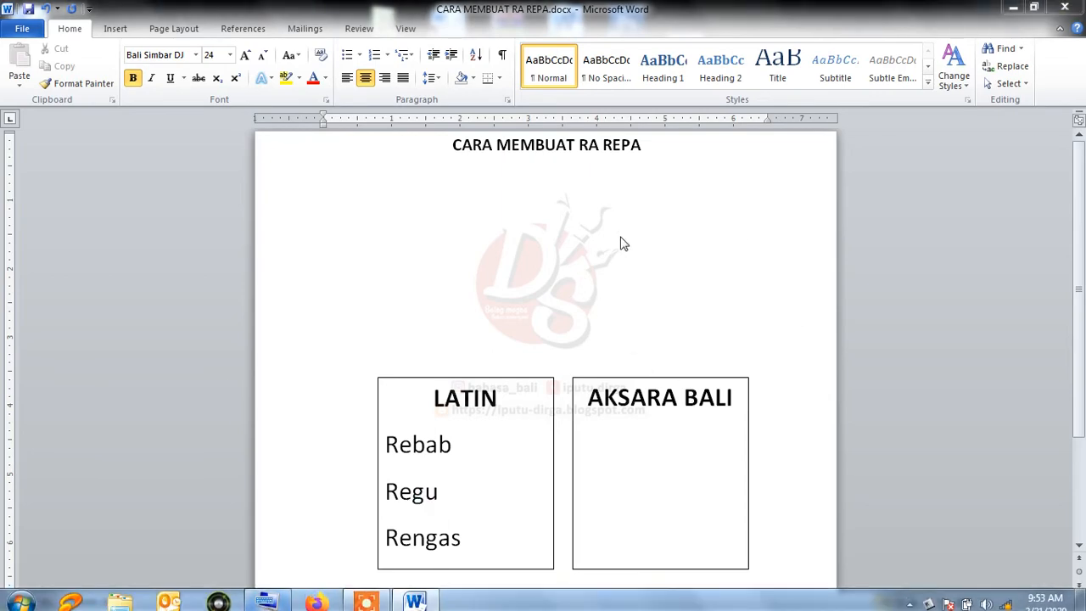
pyautogui.moveTo(607, 390)
pyautogui.mouseDown()
pyautogui.moveTo(650, 407)
pyautogui.moveTo(616, 406)
pyautogui.mouseUp()
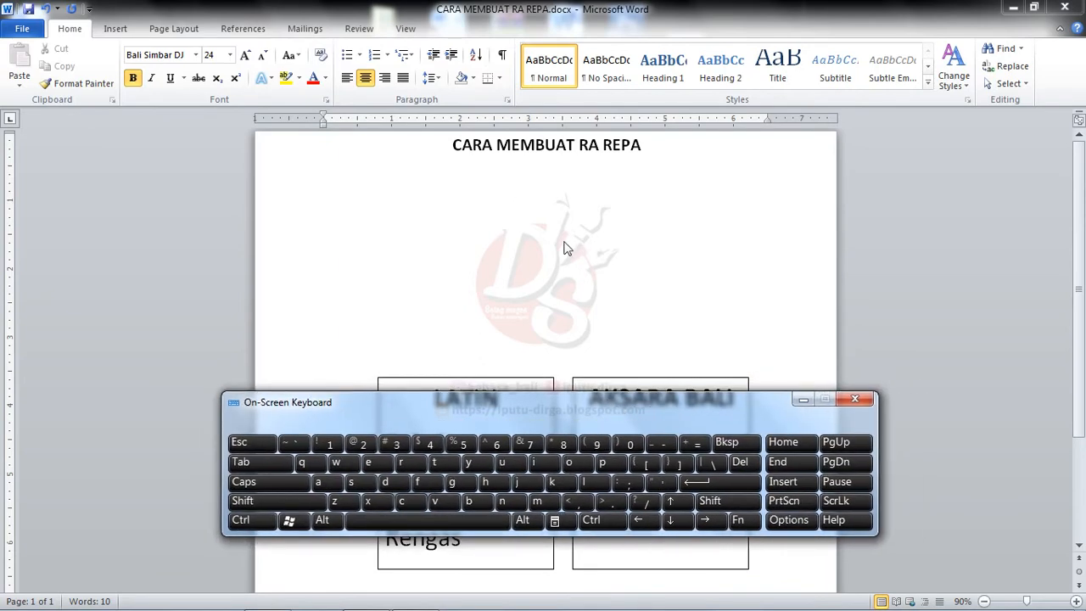
pyautogui.click(937, 600)
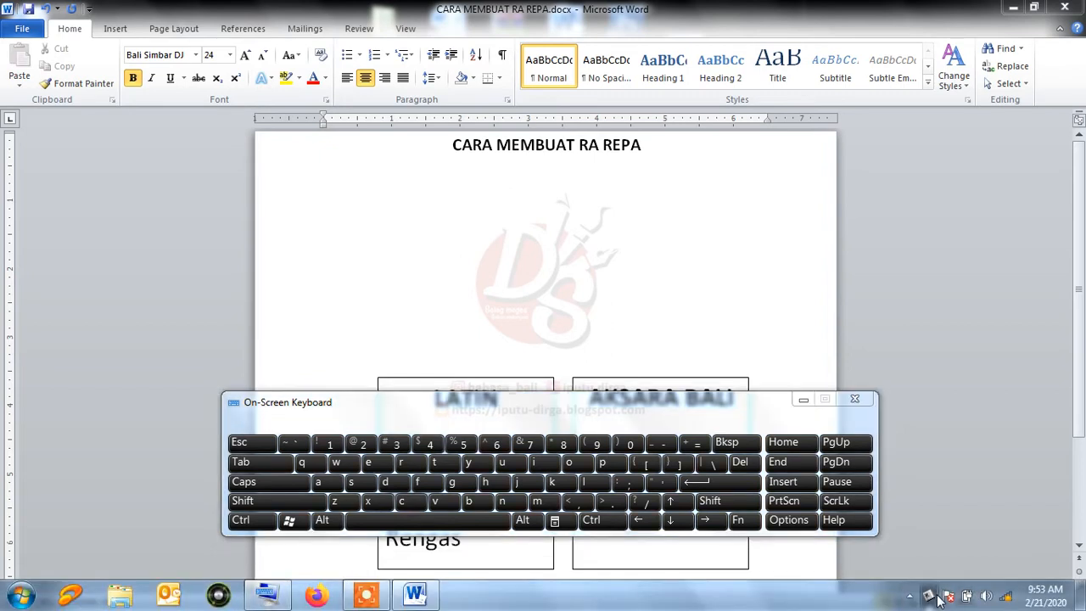
pyautogui.click(934, 571)
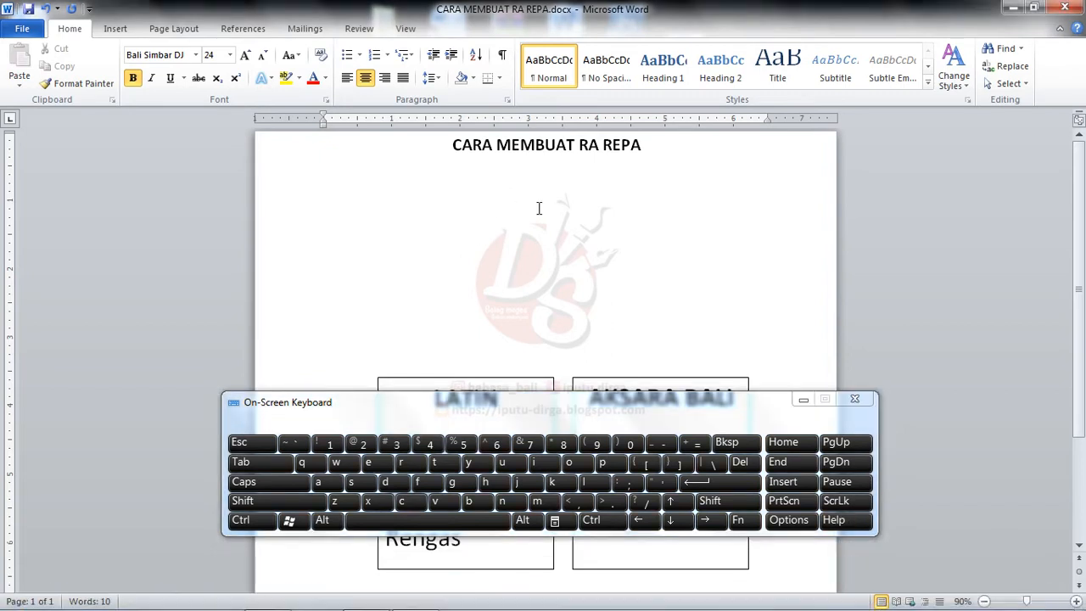
# Step: Enter the ra repa character from the letters r and e on the empty line and enlarge it to size 80
pyautogui.click(411, 466)
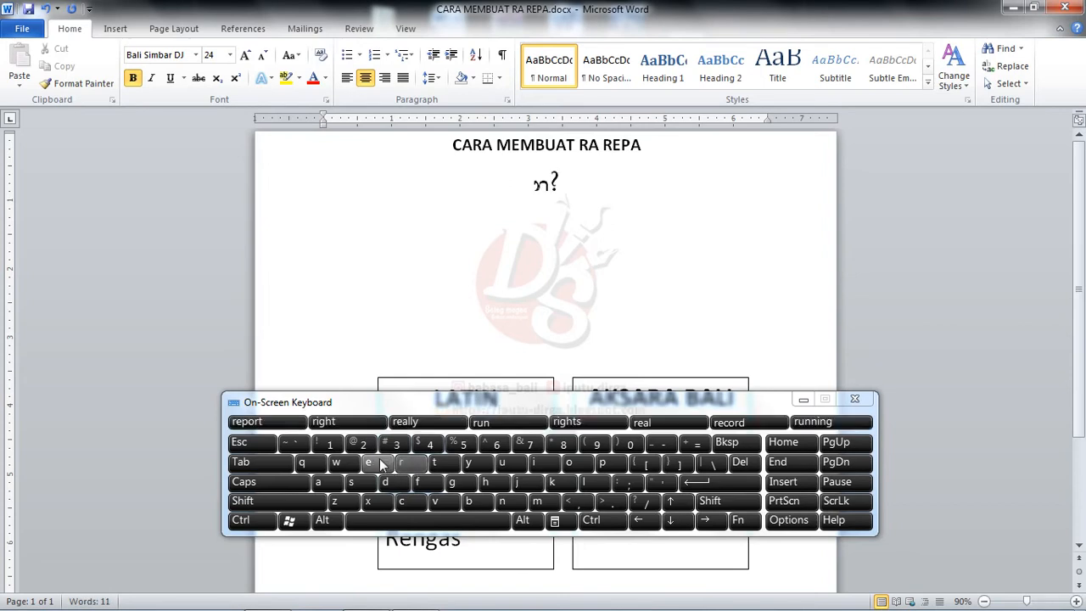
pyautogui.click(378, 464)
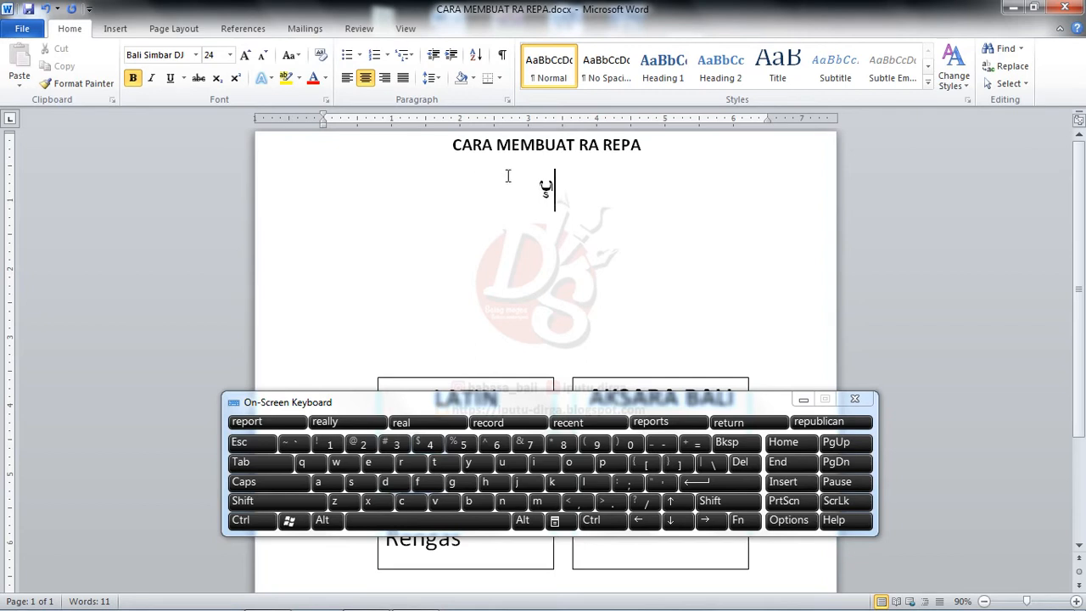
pyautogui.moveTo(539, 190); pyautogui.dragTo(567, 193)
pyautogui.click(245, 55)
pyautogui.click(245, 55)
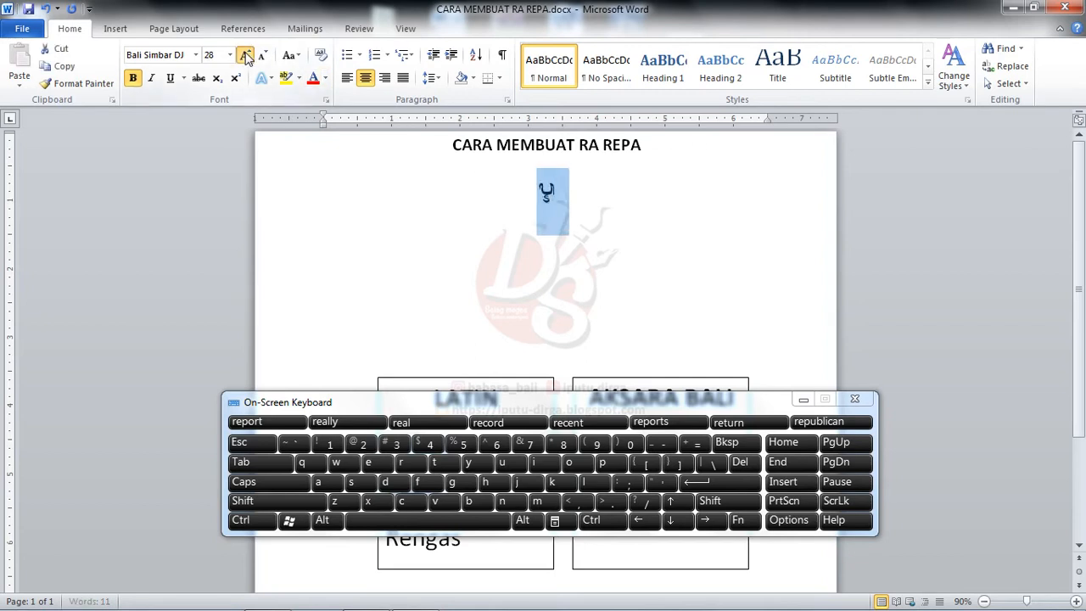
pyautogui.click(245, 54)
pyautogui.click(245, 55)
pyautogui.click(245, 54)
pyautogui.click(245, 54)
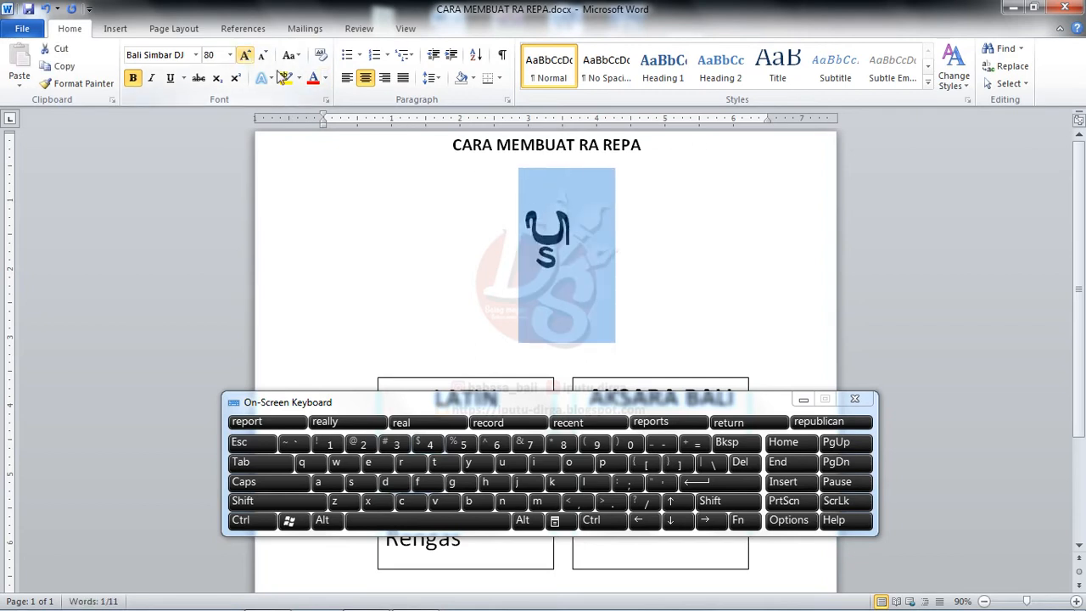
# Step: Delete the enlarged character, re-enter ra repa from the letters r and e, and add the long tedong stroke after it
pyautogui.click(726, 442)
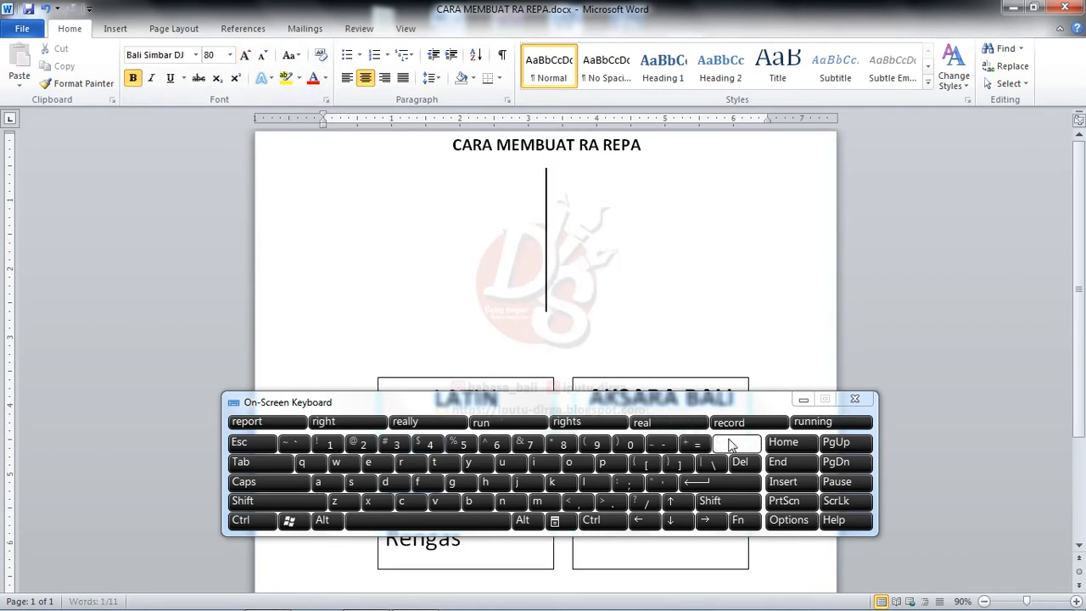
pyautogui.click(412, 463)
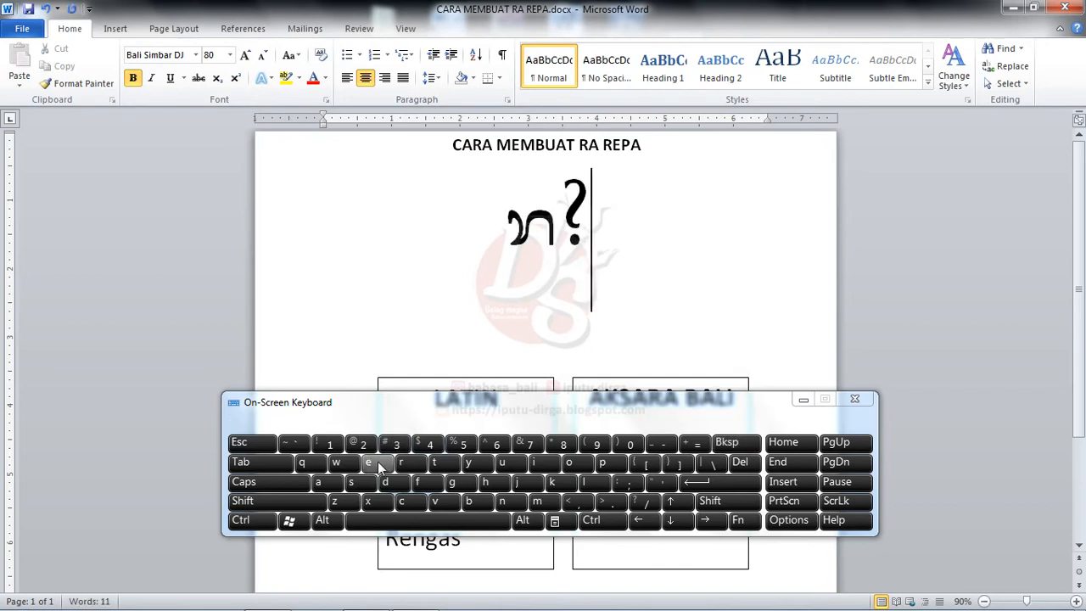
pyautogui.click(370, 462)
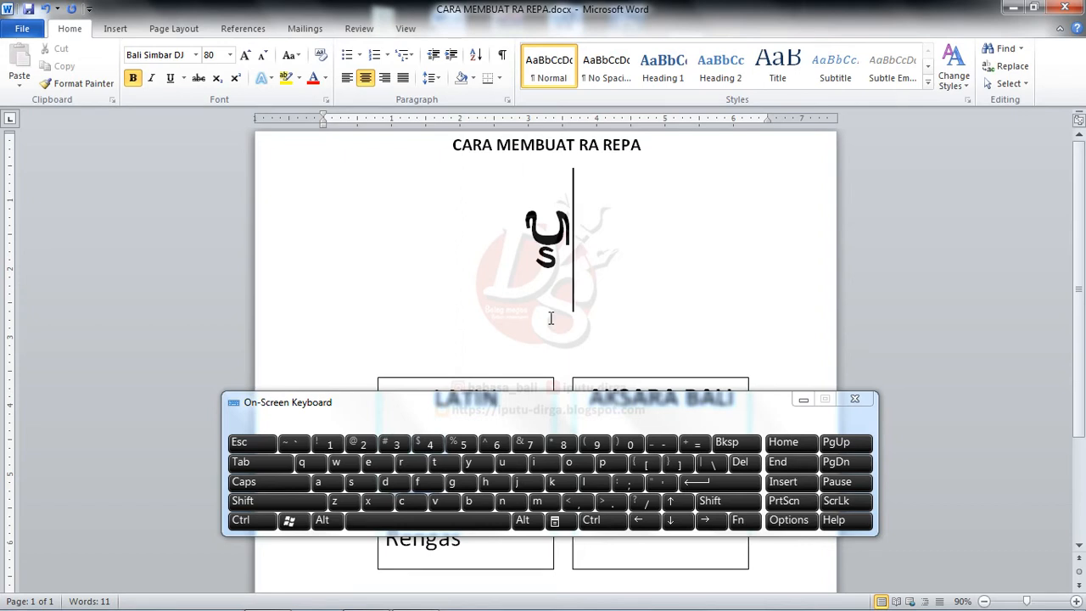
pyautogui.write('o')
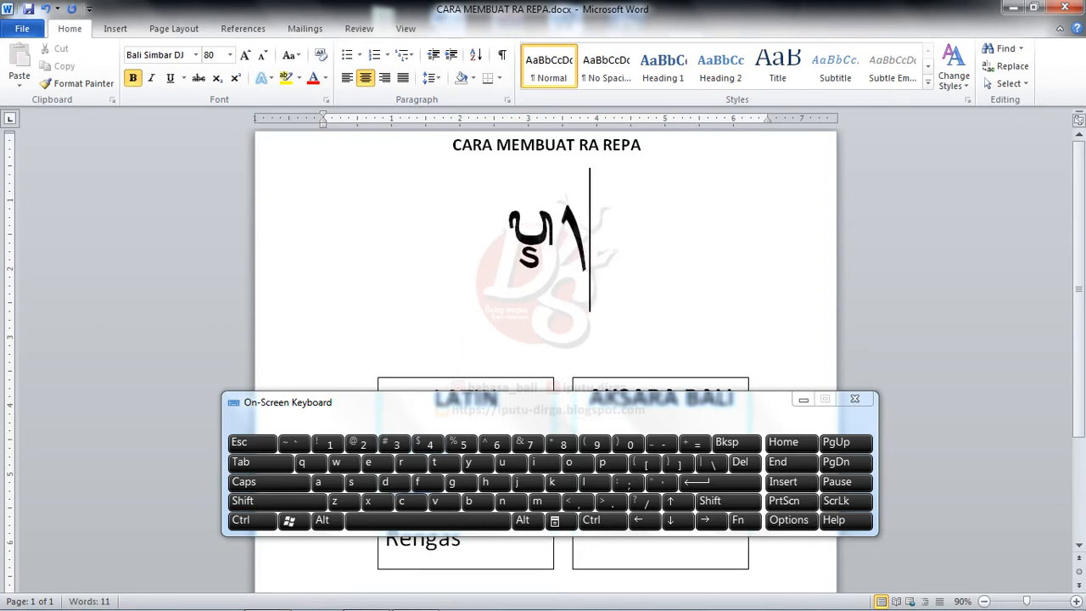
pyautogui.click(408, 465)
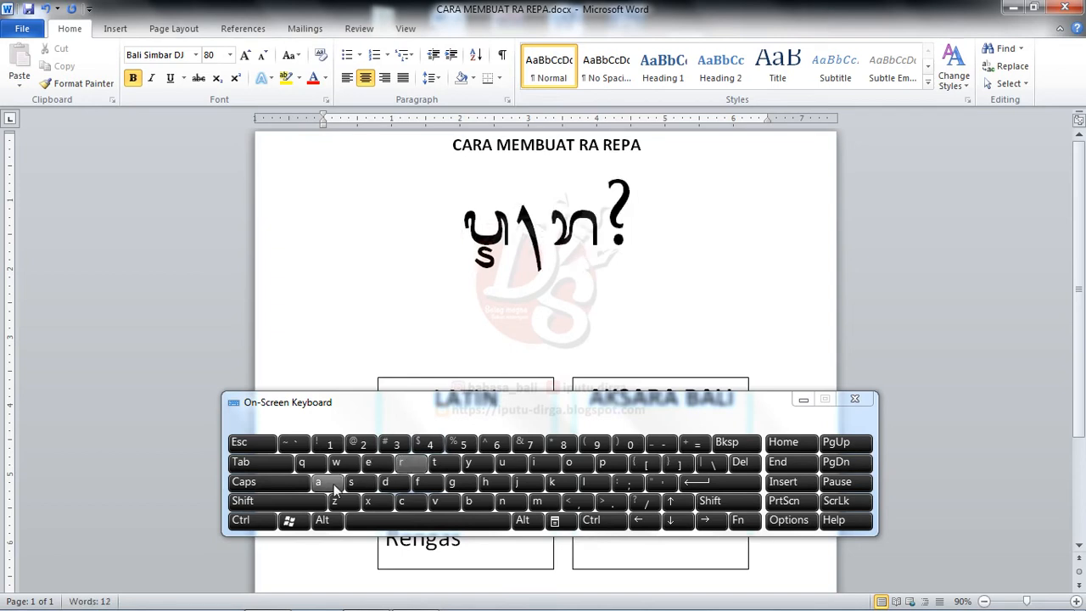
pyautogui.click(261, 522)
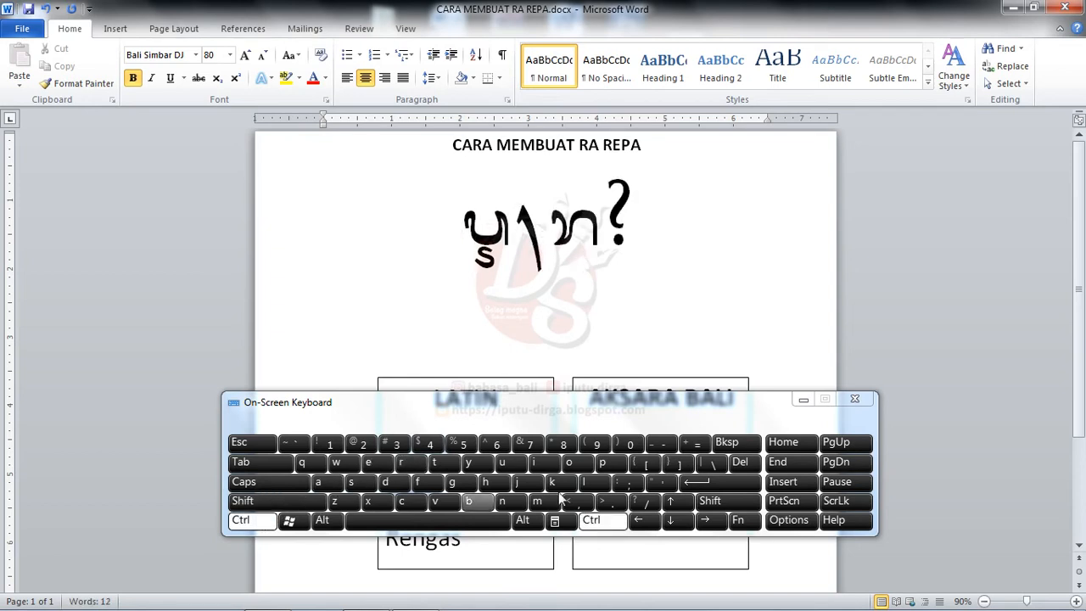
pyautogui.click(613, 502)
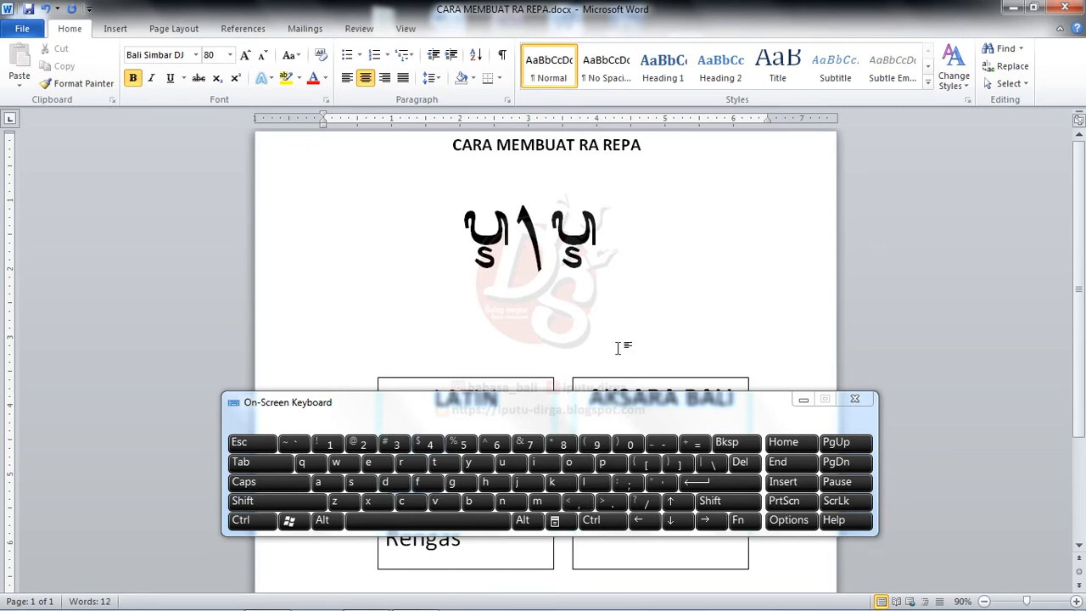
pyautogui.press('BackSpace')
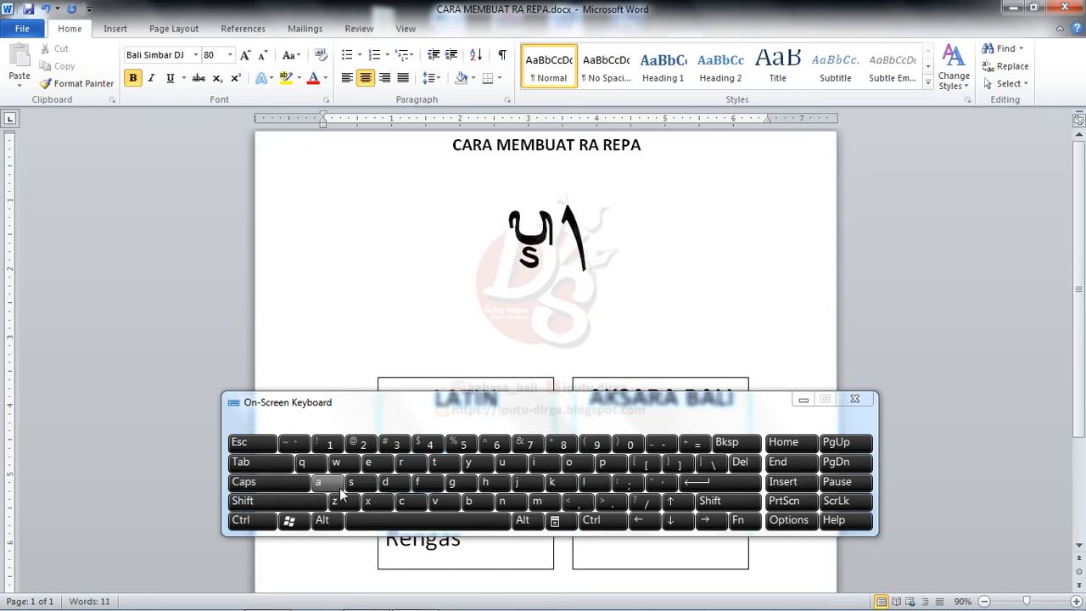
# Step: Enter a second ra repa with the alternative combination that starts from the letter r, followed by another tedong stroke
pyautogui.click(399, 471)
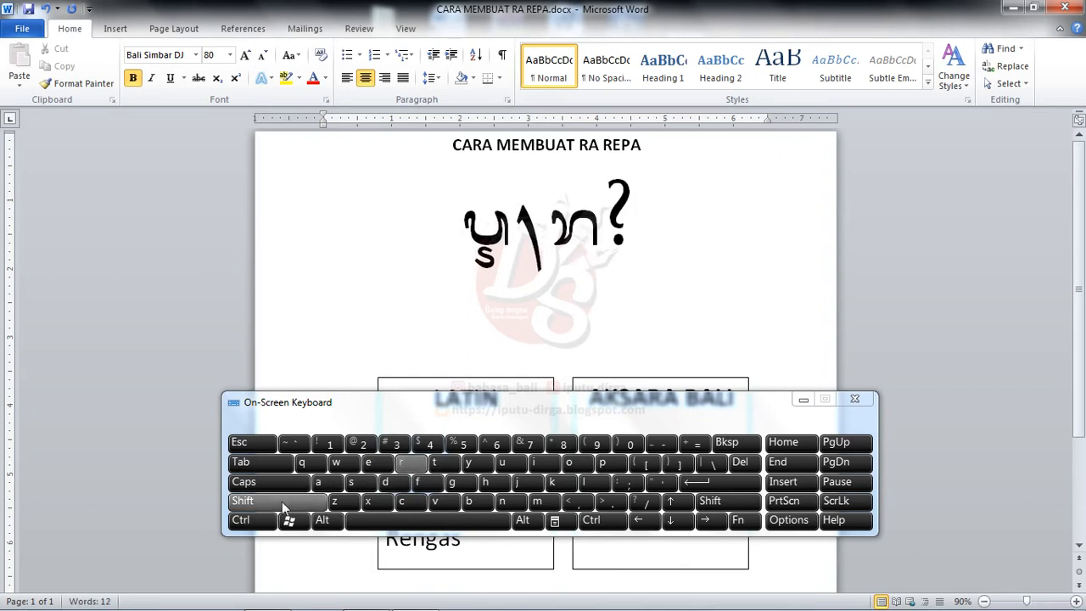
pyautogui.click(252, 521)
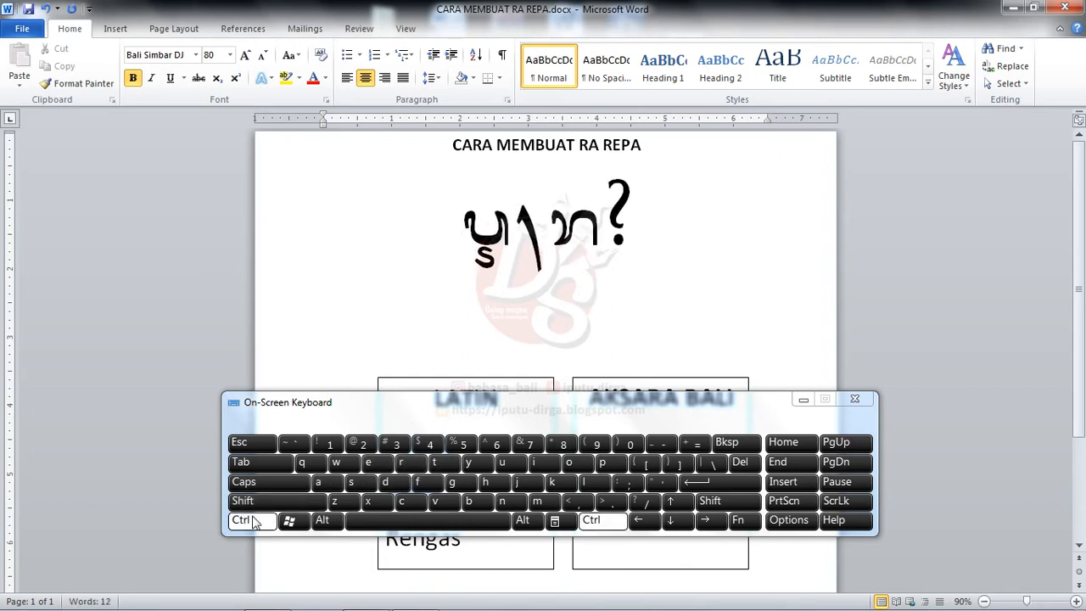
pyautogui.click(613, 501)
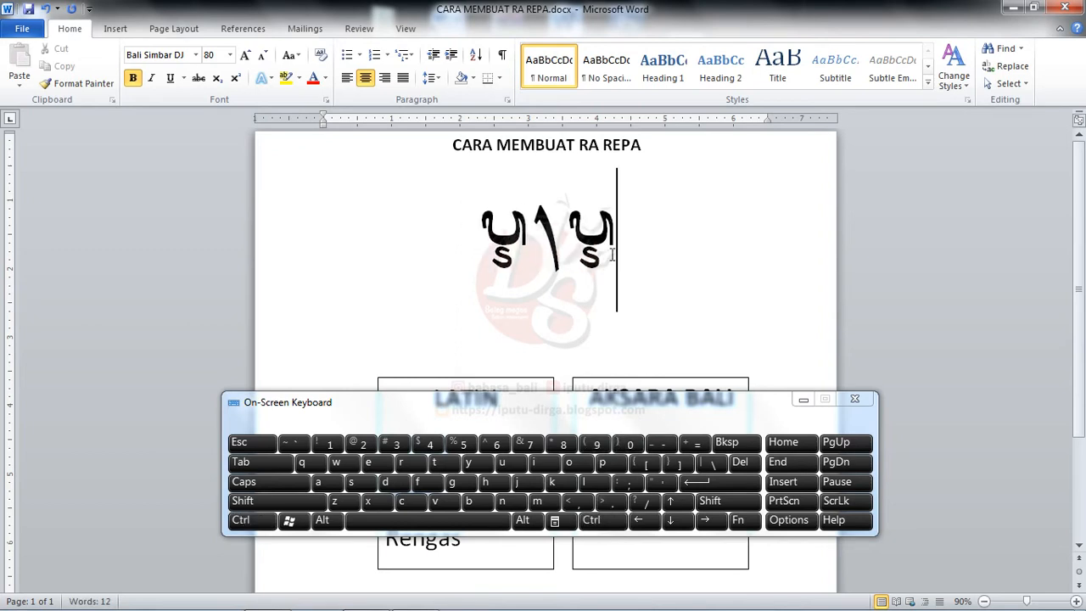
pyautogui.click(588, 501)
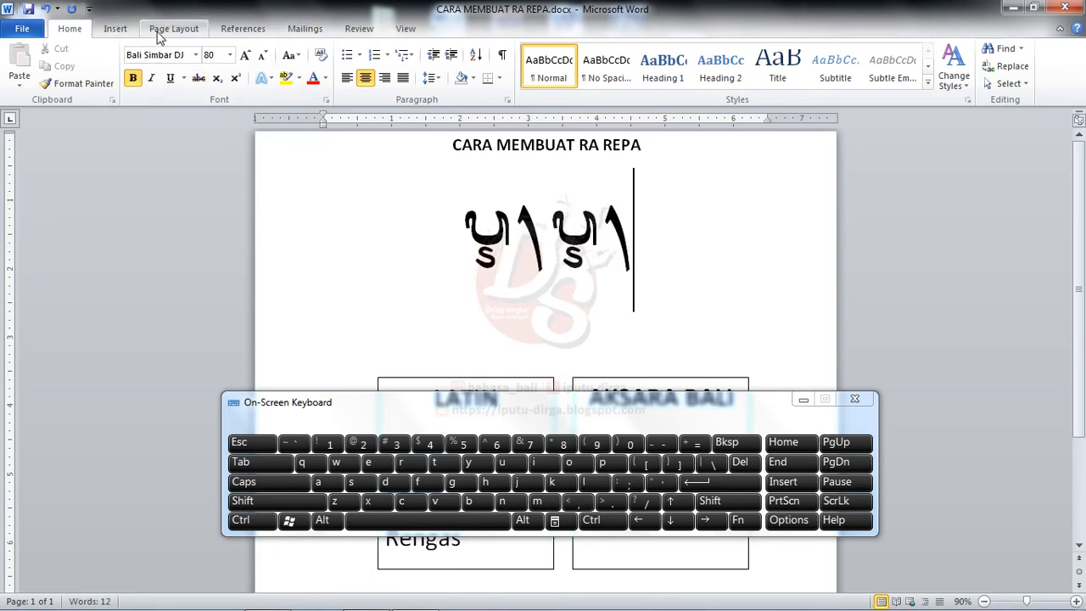
# Step: Open the full symbol set for the document's current font and locate the ra repa symbol, character code 00CF
pyautogui.click(113, 31)
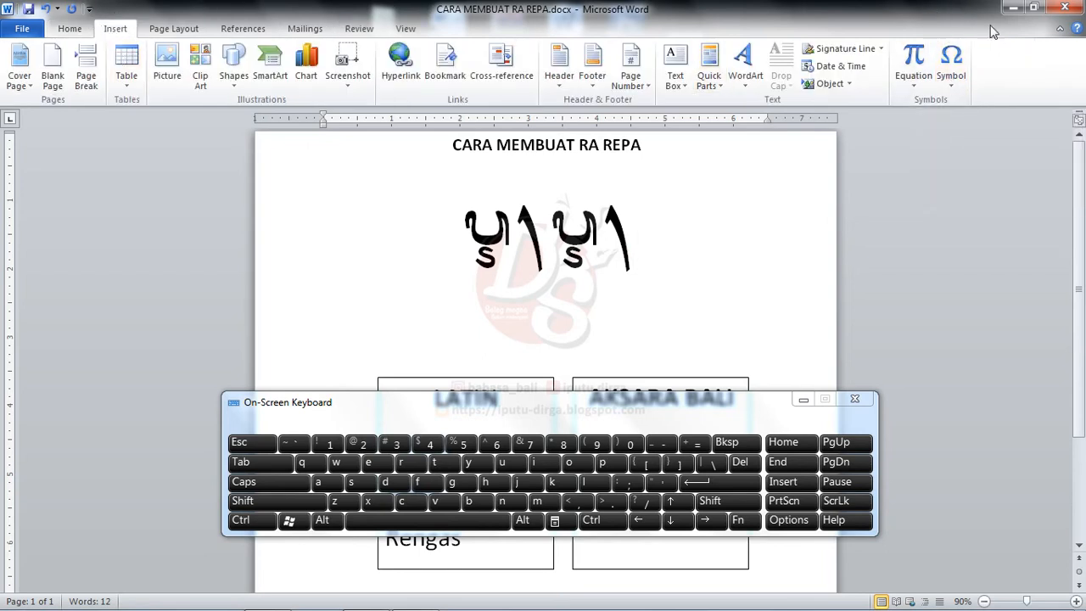
pyautogui.click(955, 83)
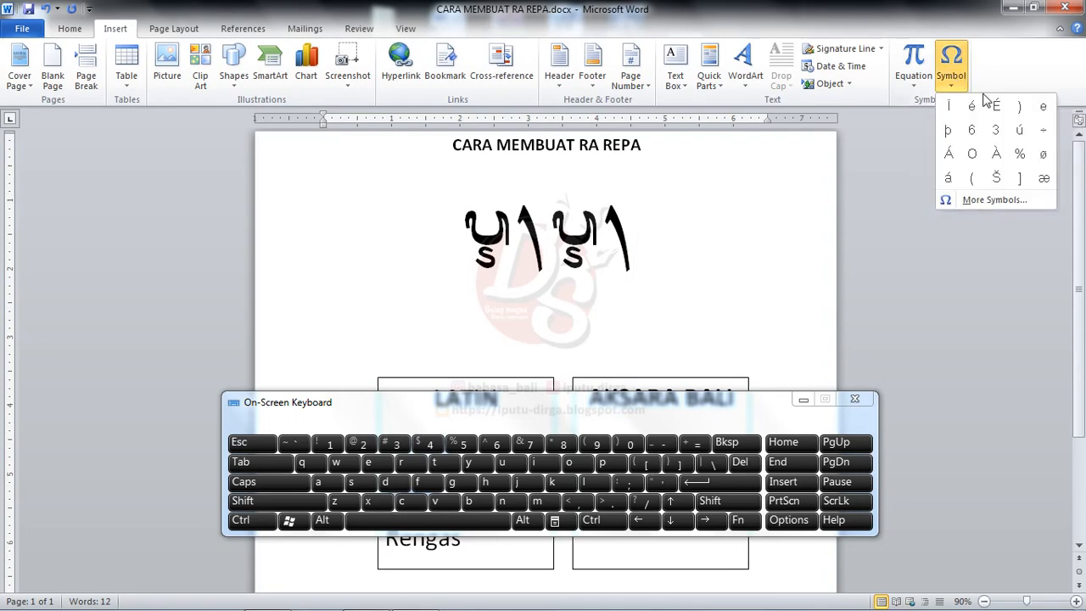
pyautogui.click(984, 203)
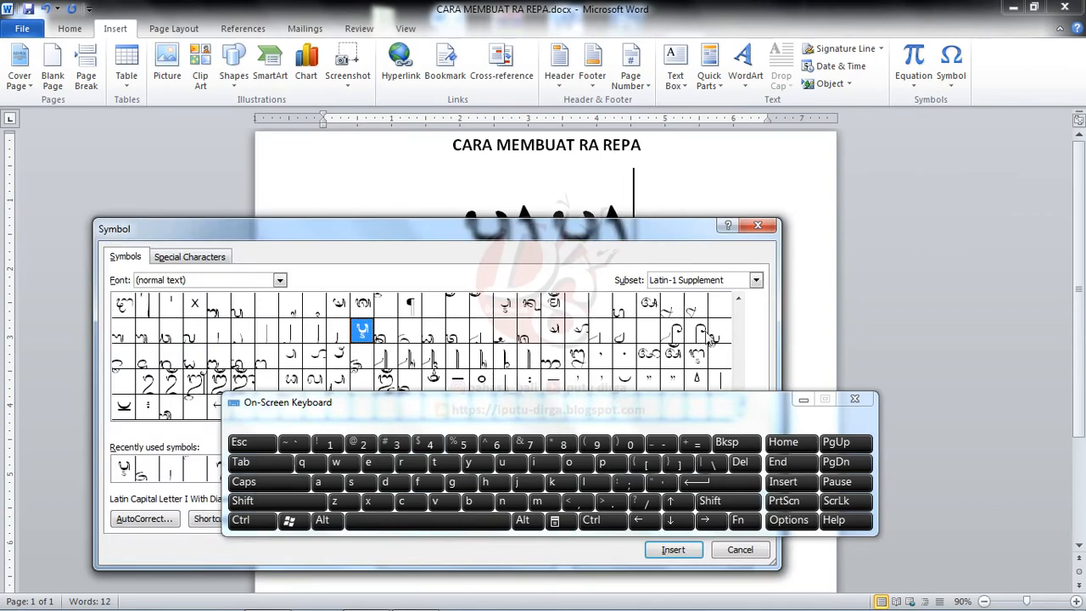
pyautogui.moveTo(624, 228); pyautogui.dragTo(905, 48)
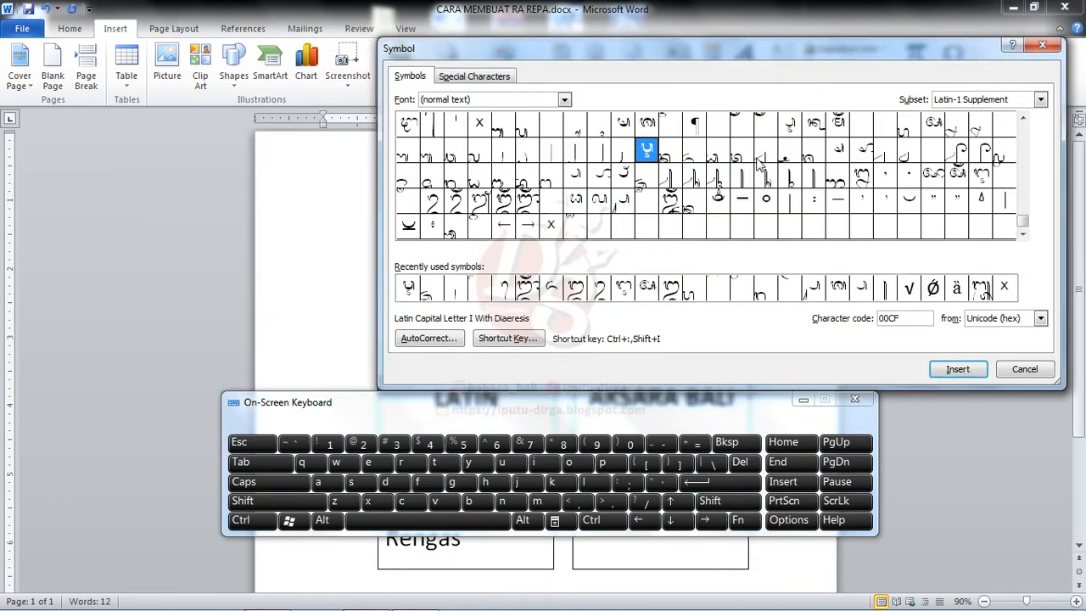
pyautogui.moveTo(1023, 221); pyautogui.dragTo(1025, 132)
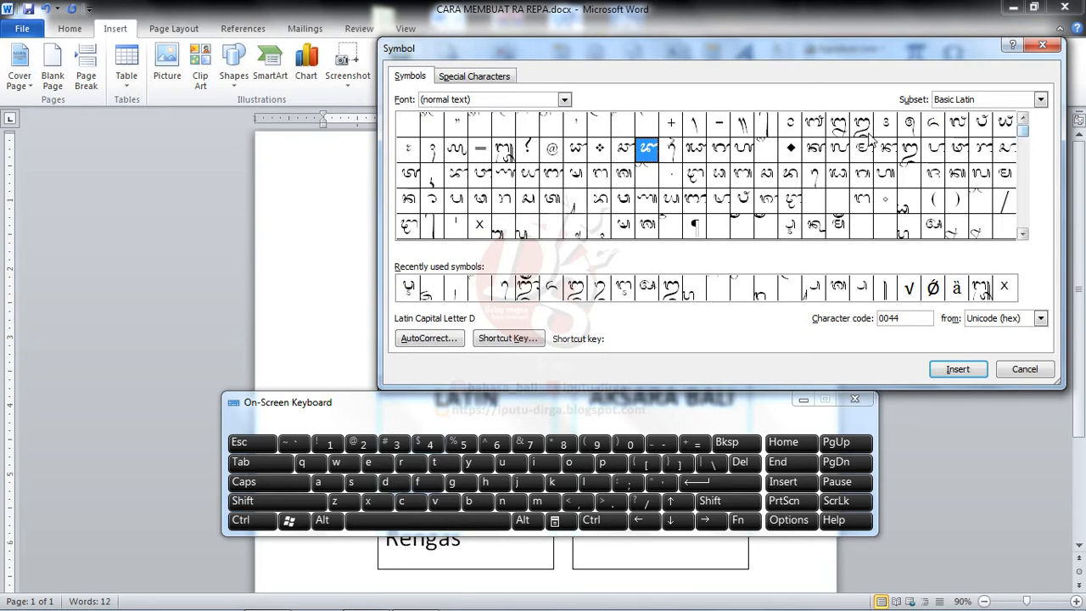
pyautogui.click(1024, 234)
pyautogui.click(1024, 234)
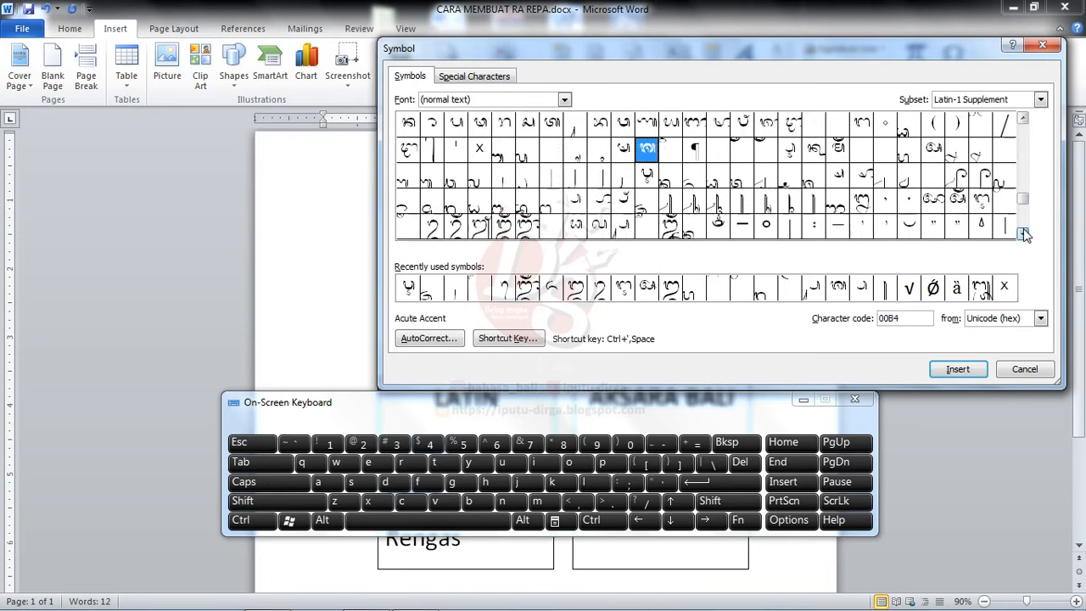
pyautogui.click(1024, 234)
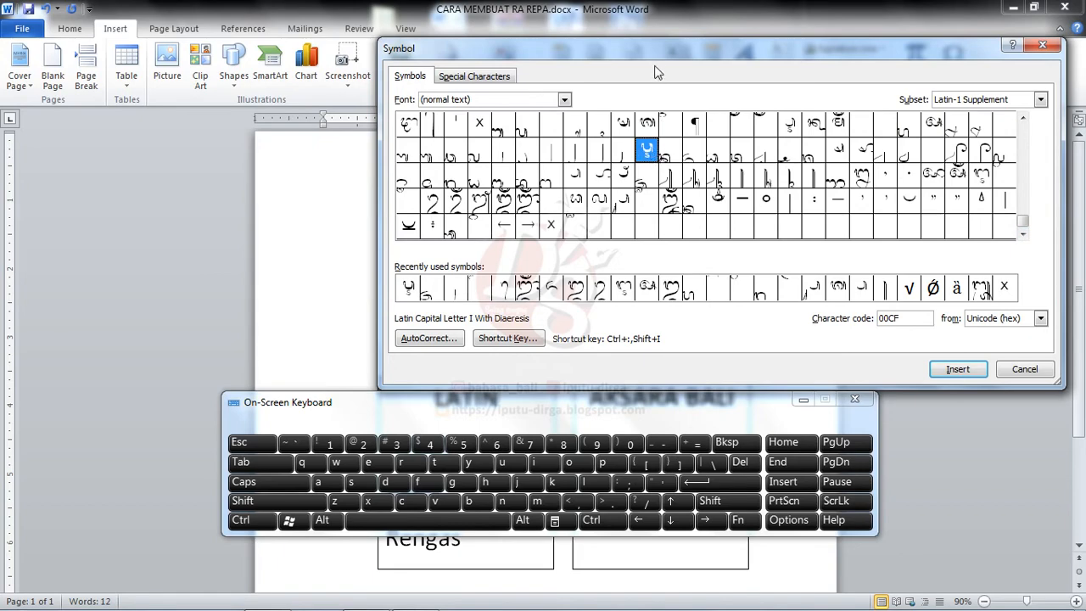
# Step: Insert the ra repa symbol, code 00CF, after the second tedong stroke and close the symbol dialog
pyautogui.moveTo(704, 55); pyautogui.dragTo(566, 247)
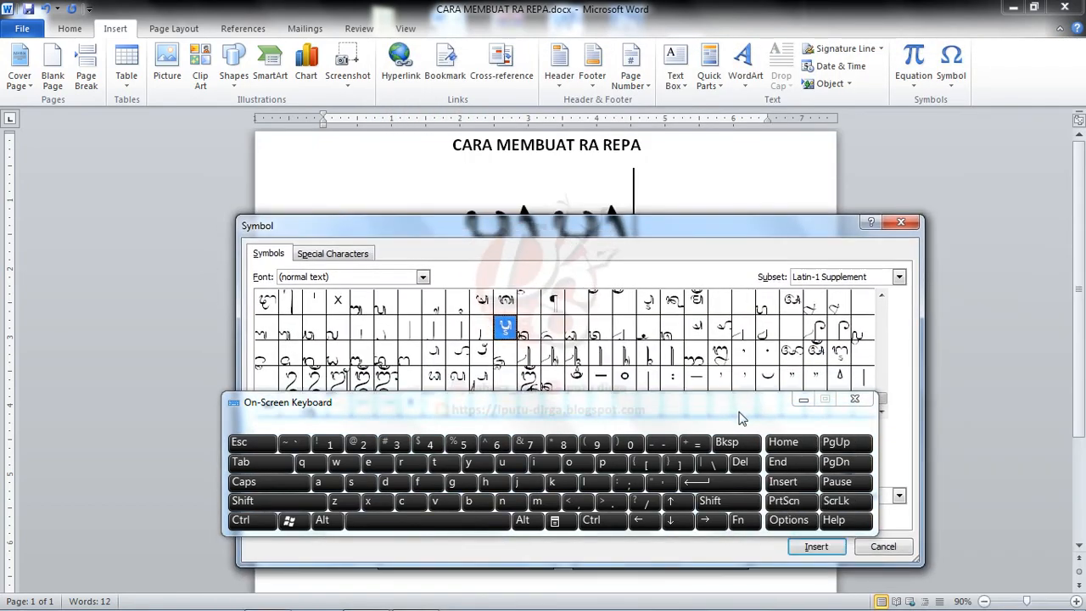
pyautogui.moveTo(738, 406); pyautogui.dragTo(670, 604)
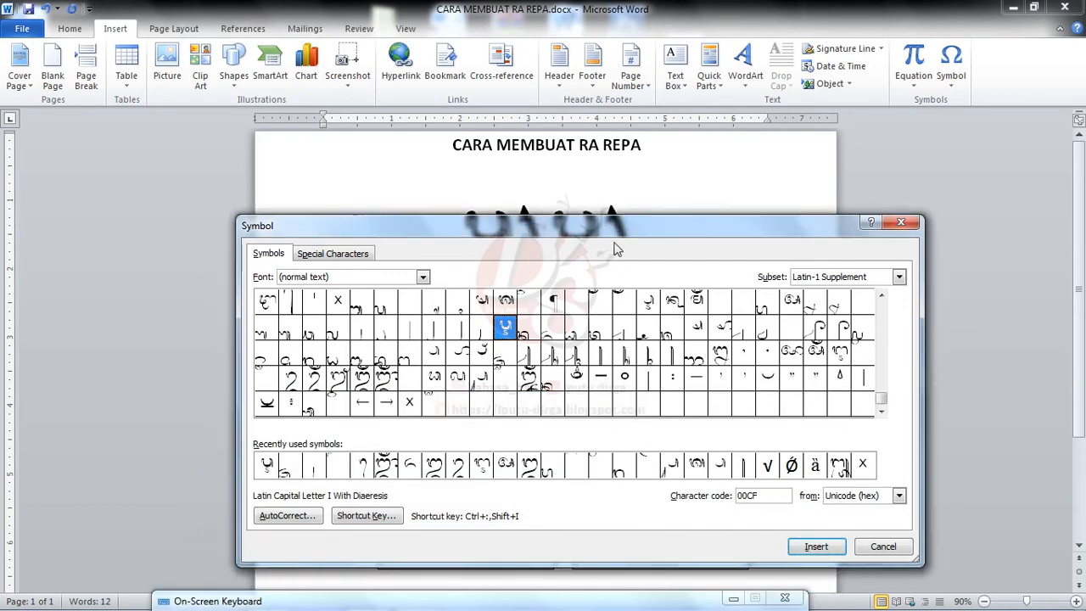
pyautogui.moveTo(613, 235); pyautogui.dragTo(592, 265)
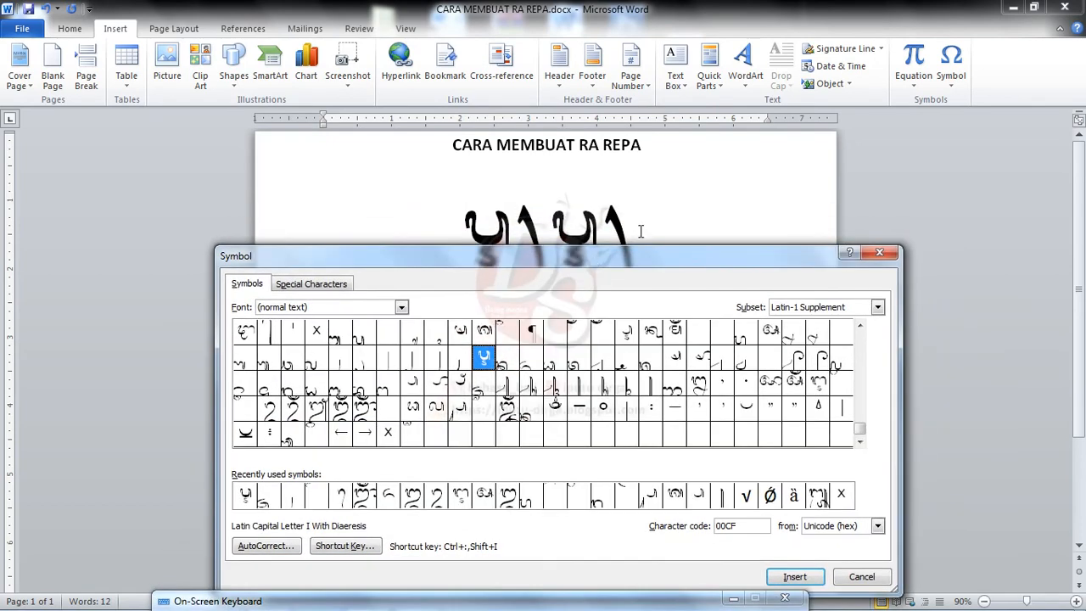
pyautogui.click(796, 578)
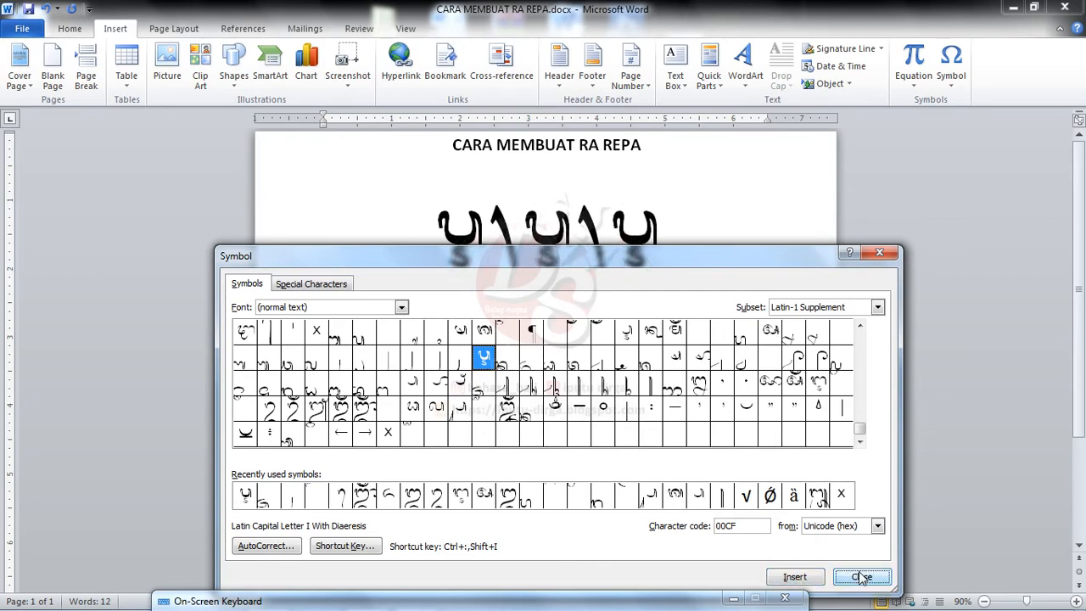
pyautogui.click(862, 577)
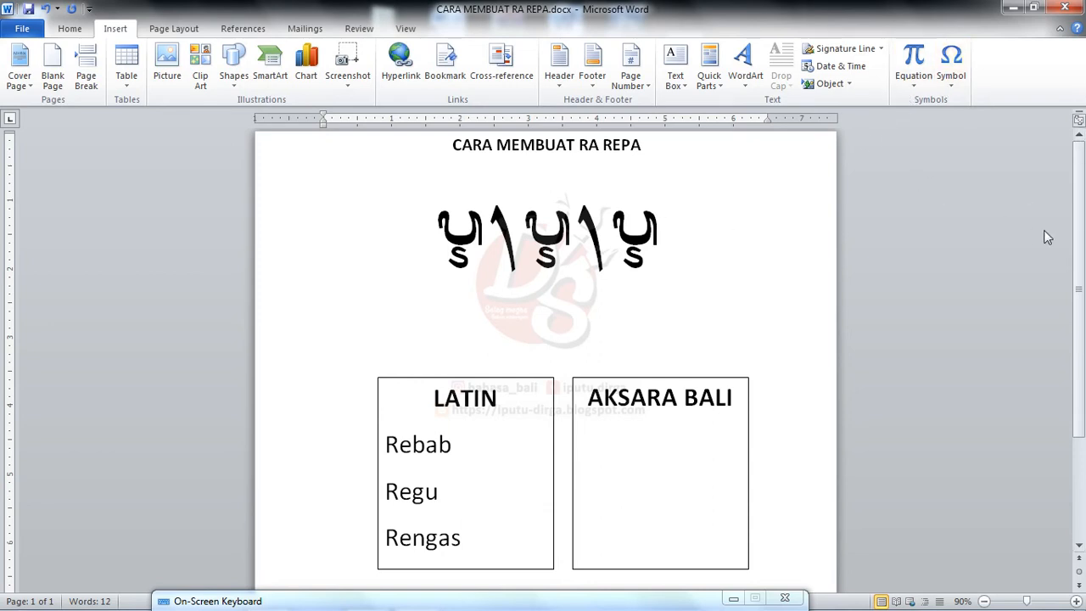
# Step: Bring the On-Screen Keyboard back up below the word boxes and place the cursor on the first empty line under AKSARA BALI
pyautogui.moveTo(1081, 238); pyautogui.dragTo(1084, 354)
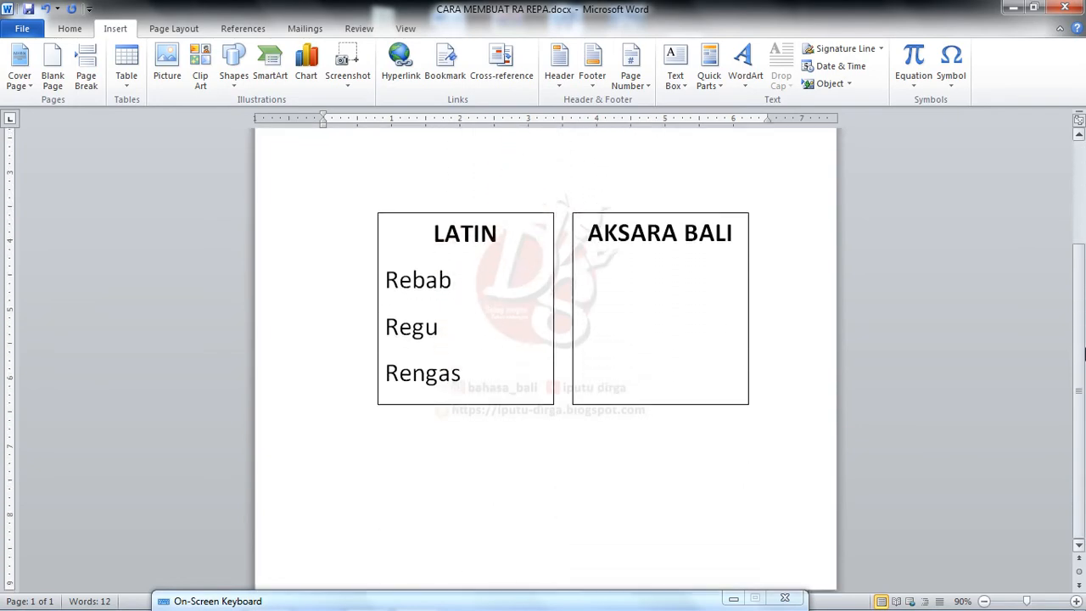
pyautogui.click(495, 598)
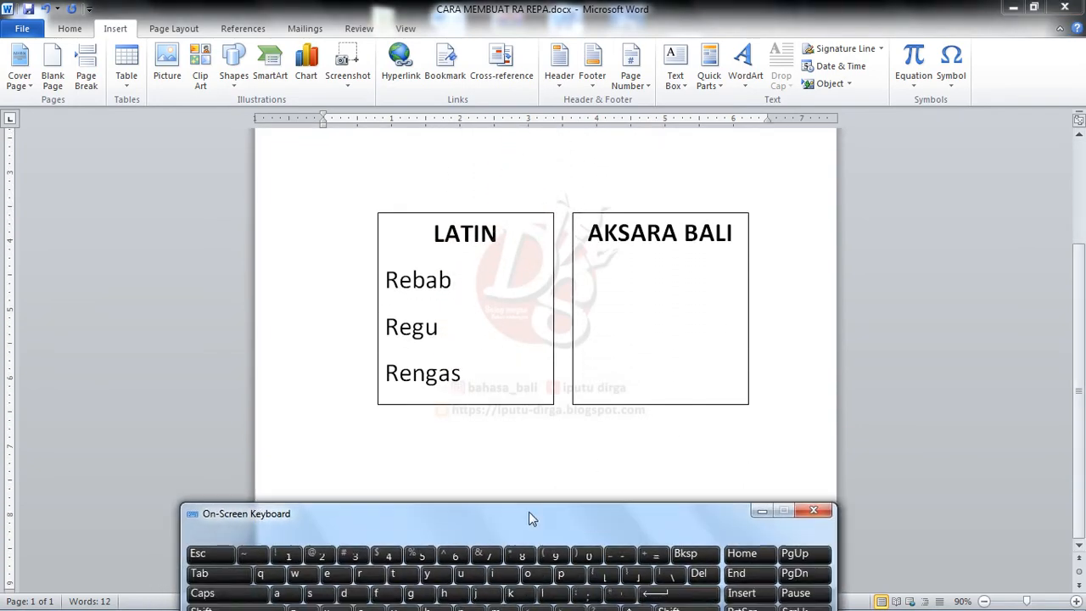
pyautogui.moveTo(529, 512); pyautogui.dragTo(560, 454)
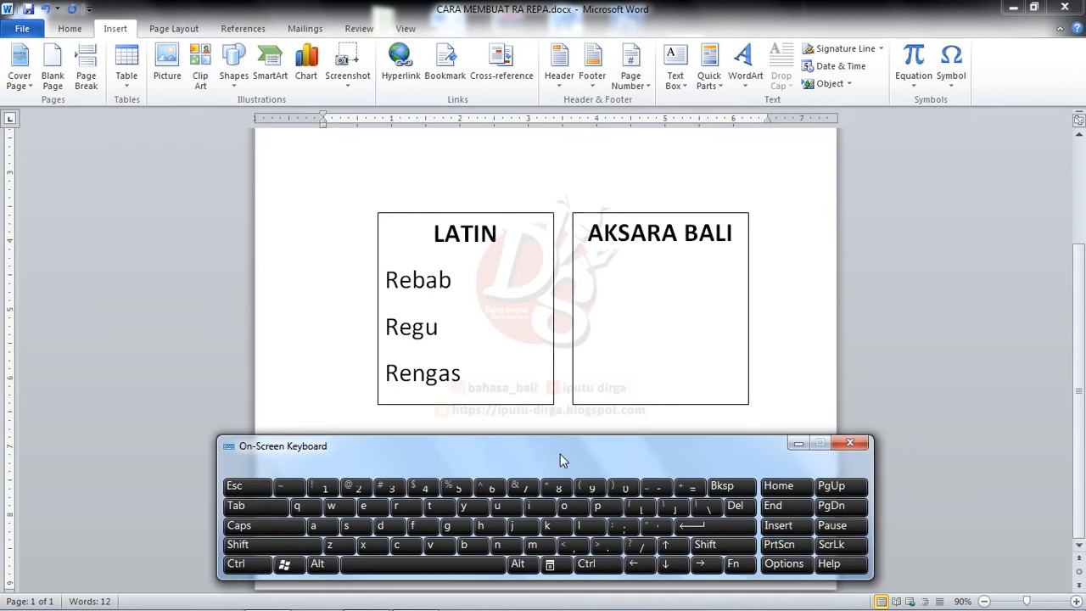
pyautogui.click(1084, 324)
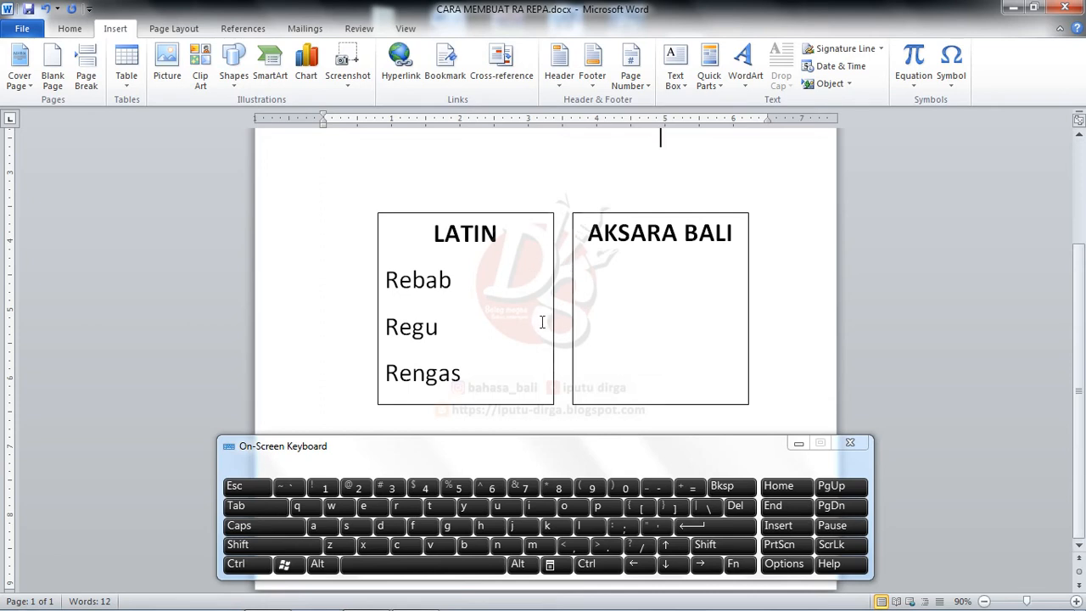
pyautogui.click(600, 294)
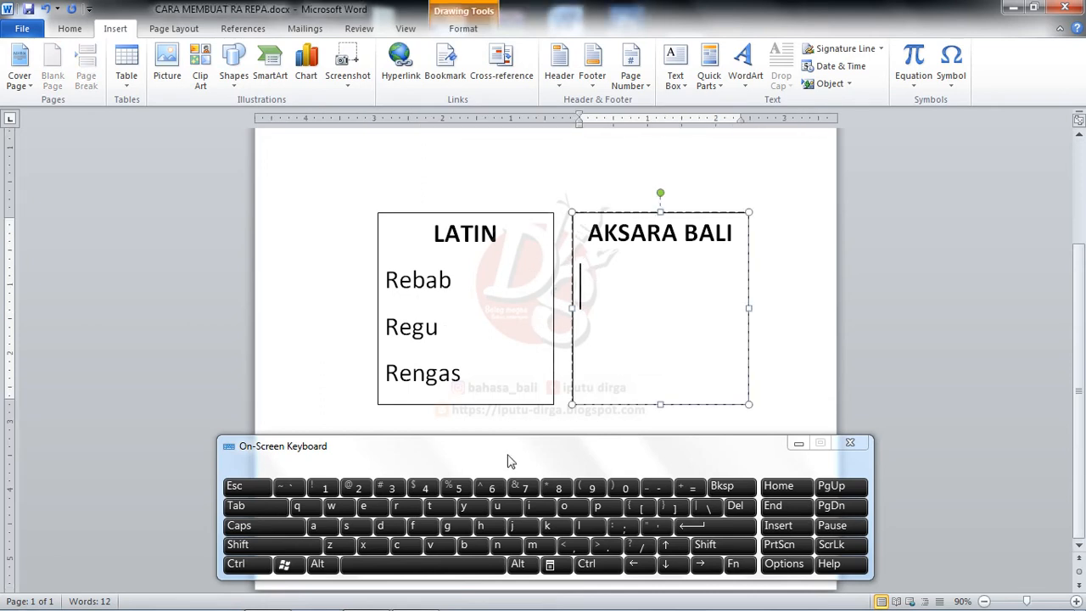
pyautogui.moveTo(508, 454); pyautogui.dragTo(502, 439)
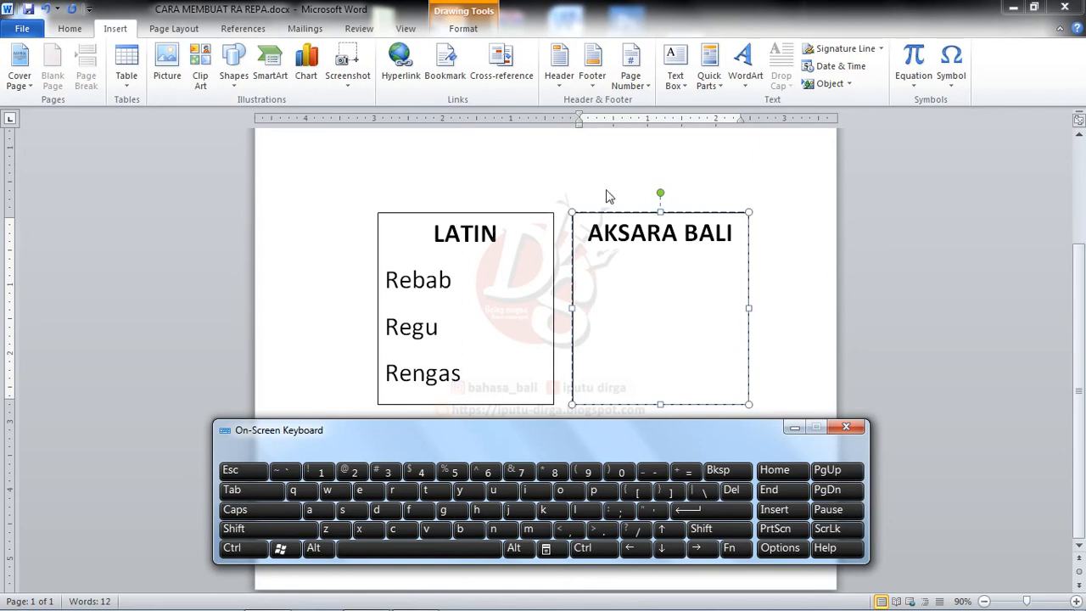
pyautogui.click(599, 285)
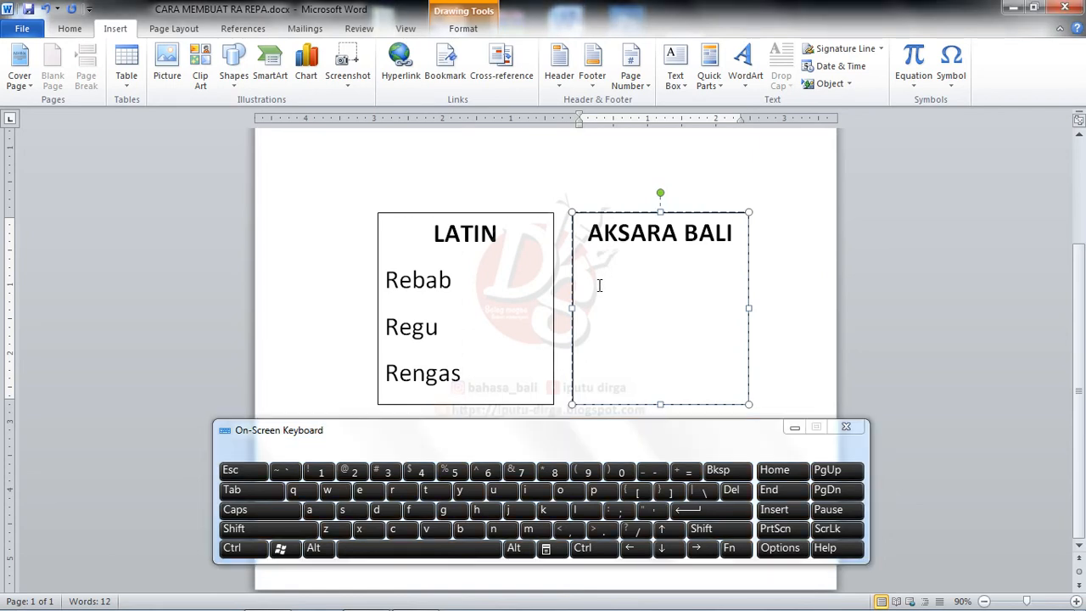
# Step: Write Rebab in Balinese script beside its Latin form, end it with the period's closing mark and start a new line
pyautogui.click(395, 493)
pyautogui.click(364, 491)
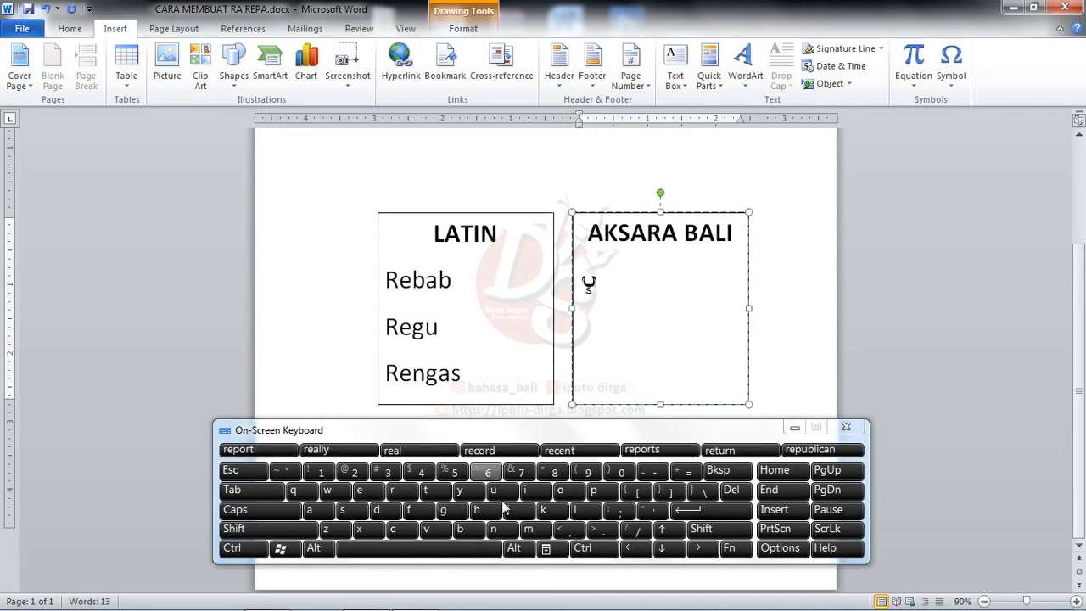
pyautogui.click(462, 530)
pyautogui.click(319, 510)
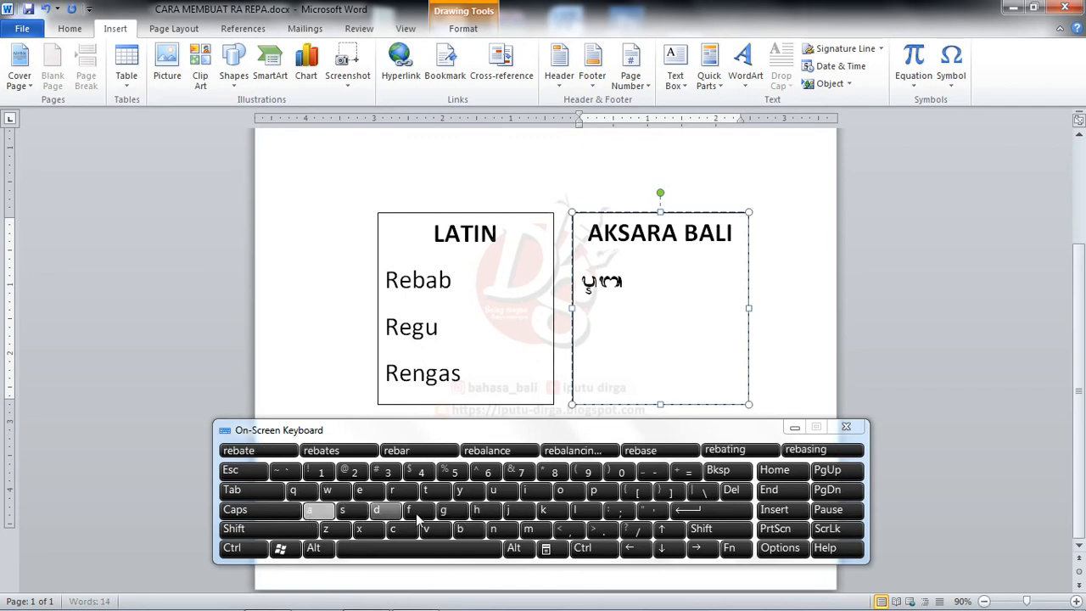
pyautogui.click(463, 531)
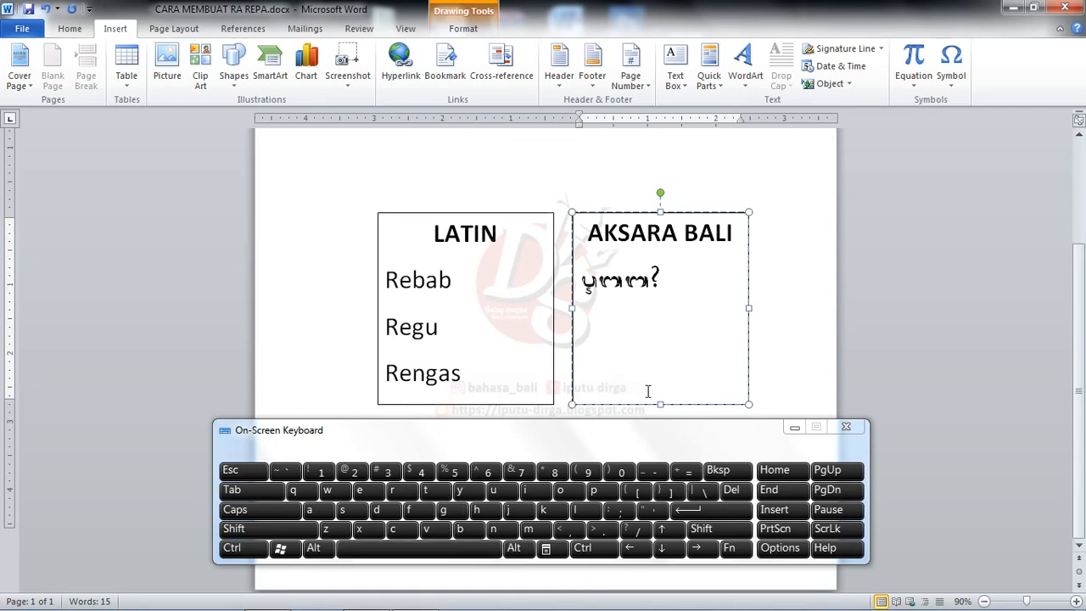
pyautogui.click(598, 529)
pyautogui.press('Return')
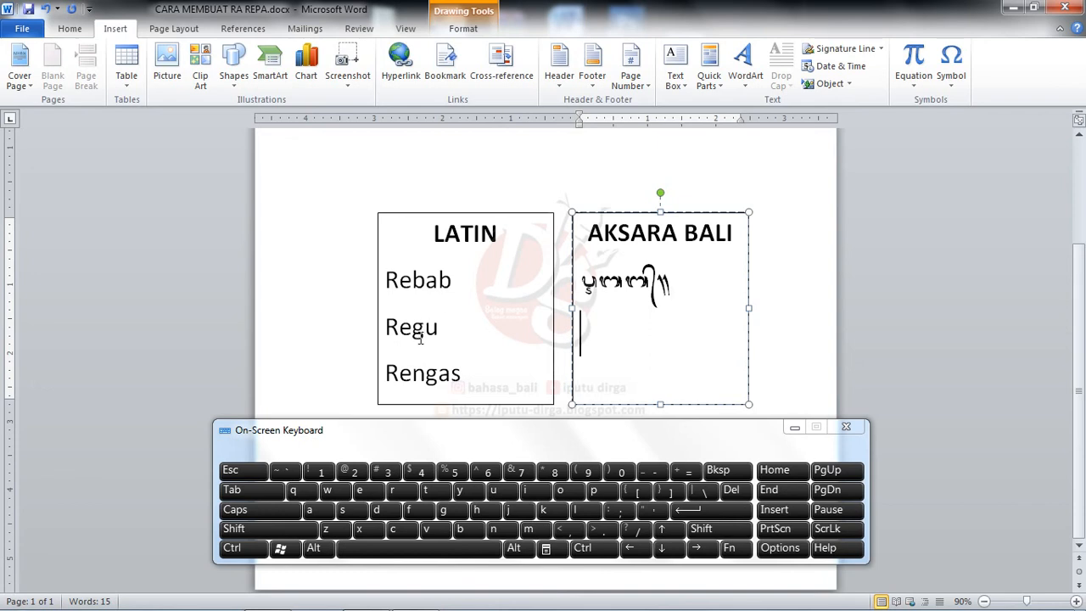
# Step: Write Regu in Balinese script on the second line under AKSARA BALI, ending with the closing mark
pyautogui.click(403, 492)
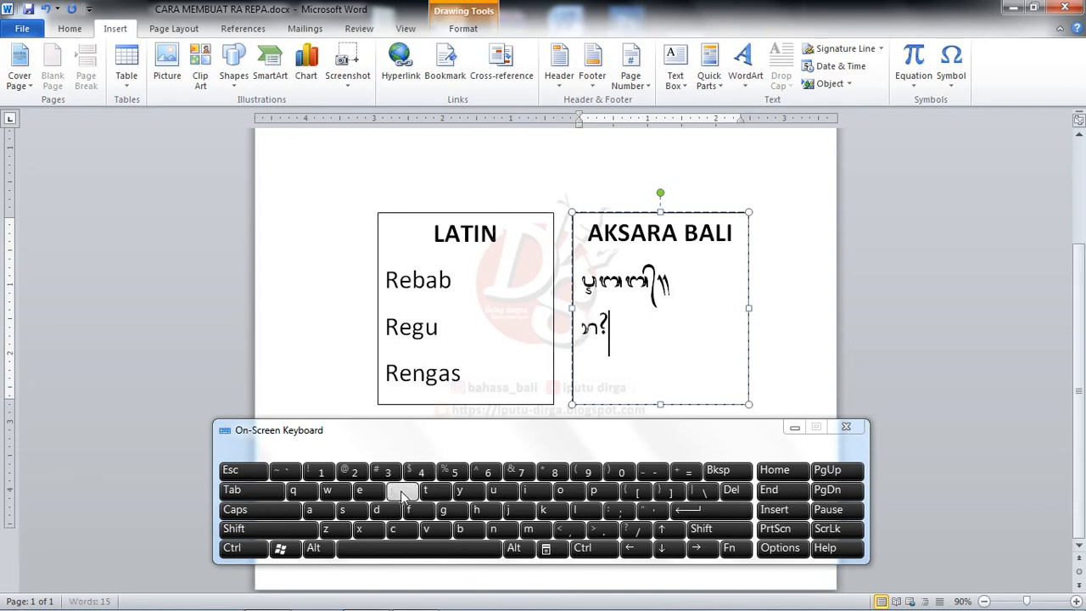
pyautogui.click(365, 490)
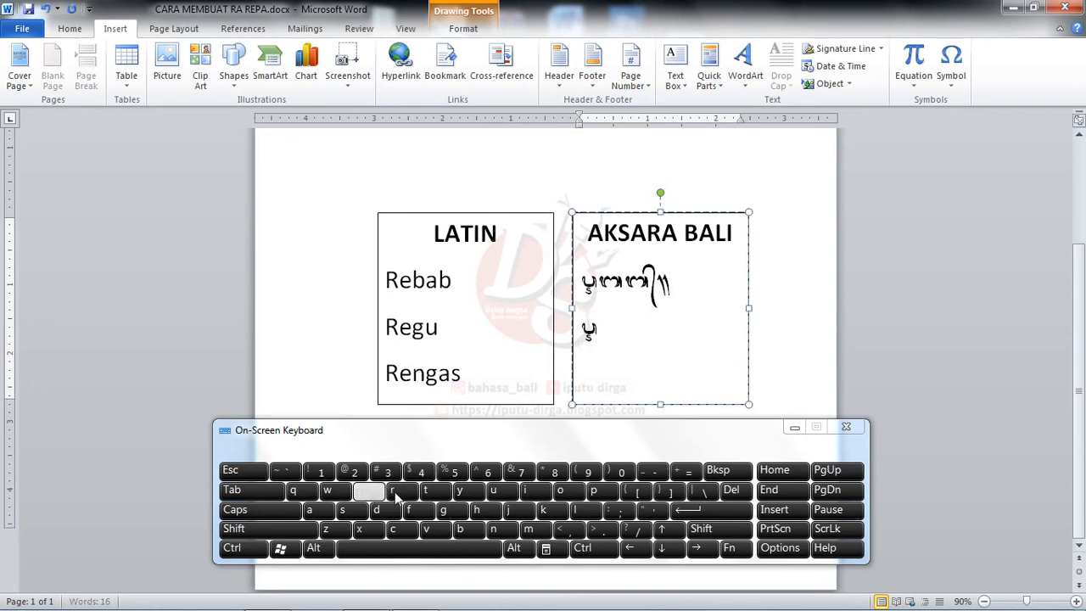
pyautogui.click(445, 512)
pyautogui.click(494, 491)
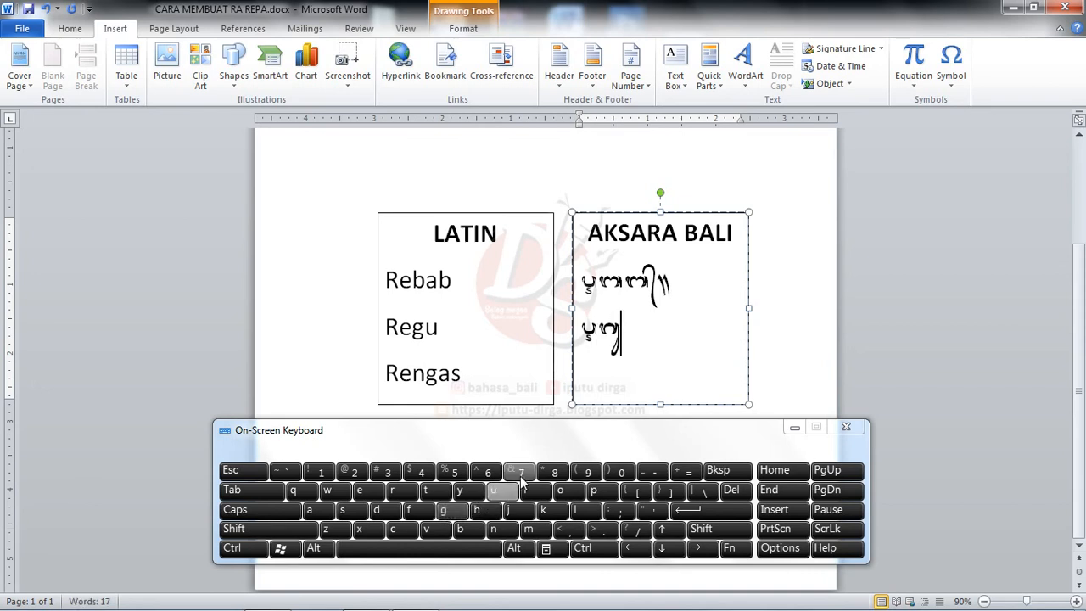
pyautogui.click(602, 531)
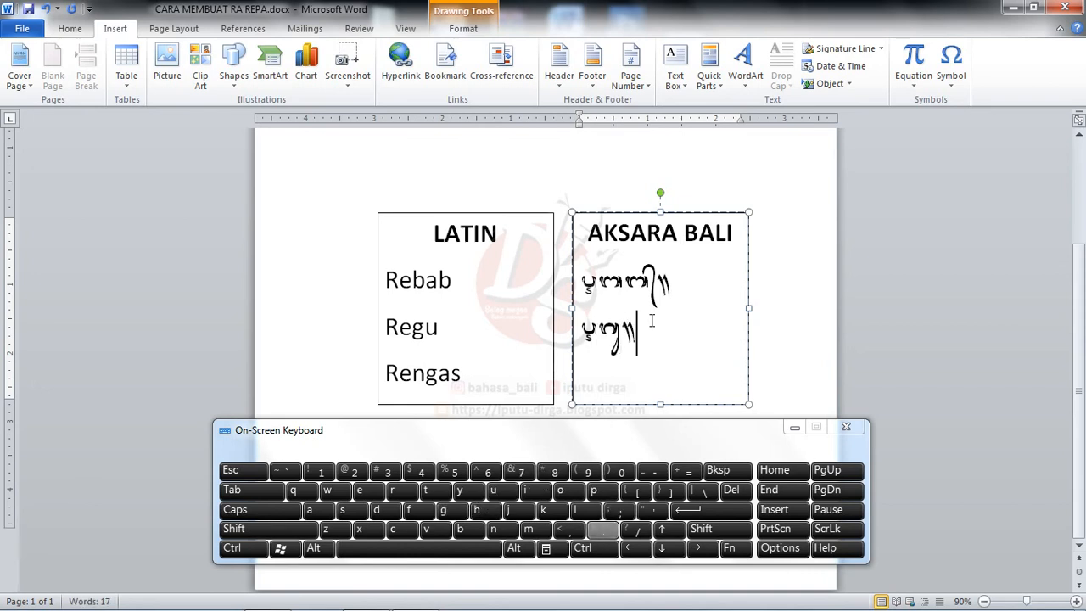
pyautogui.click(611, 370)
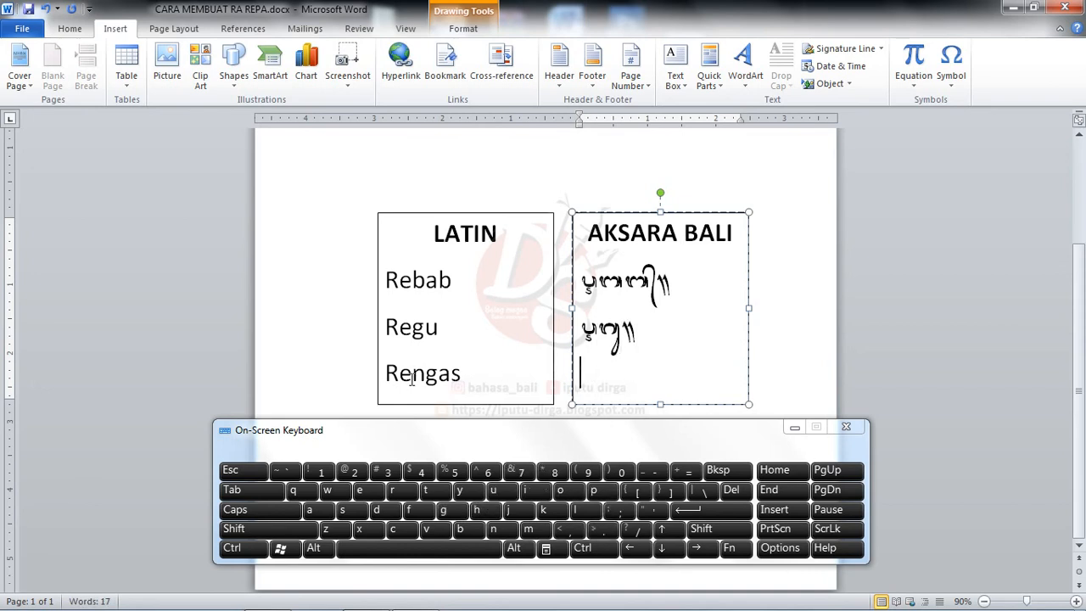
pyautogui.click(393, 491)
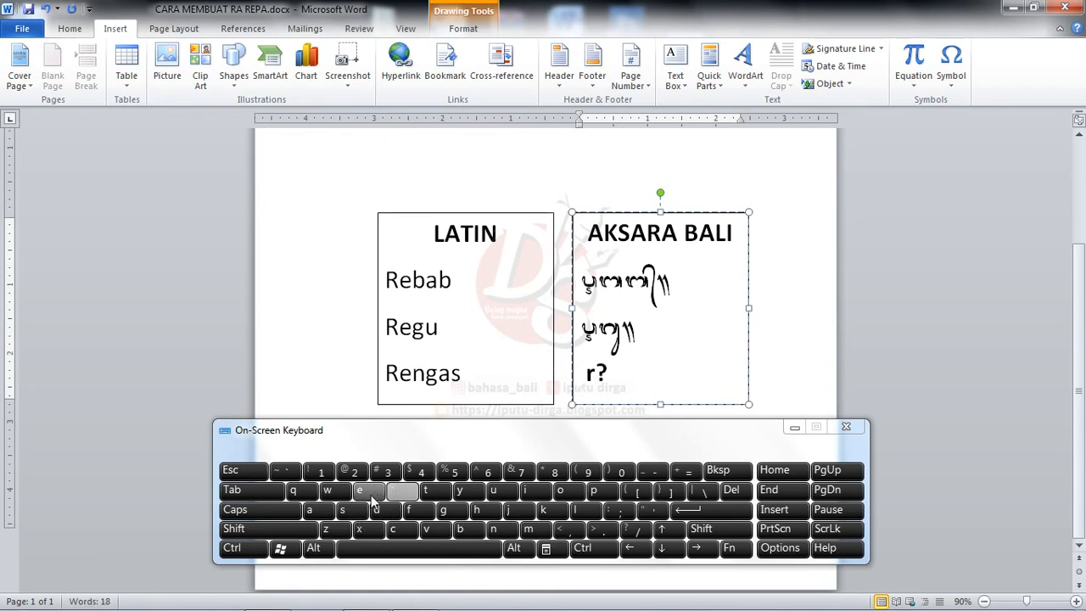
pyautogui.click(594, 490)
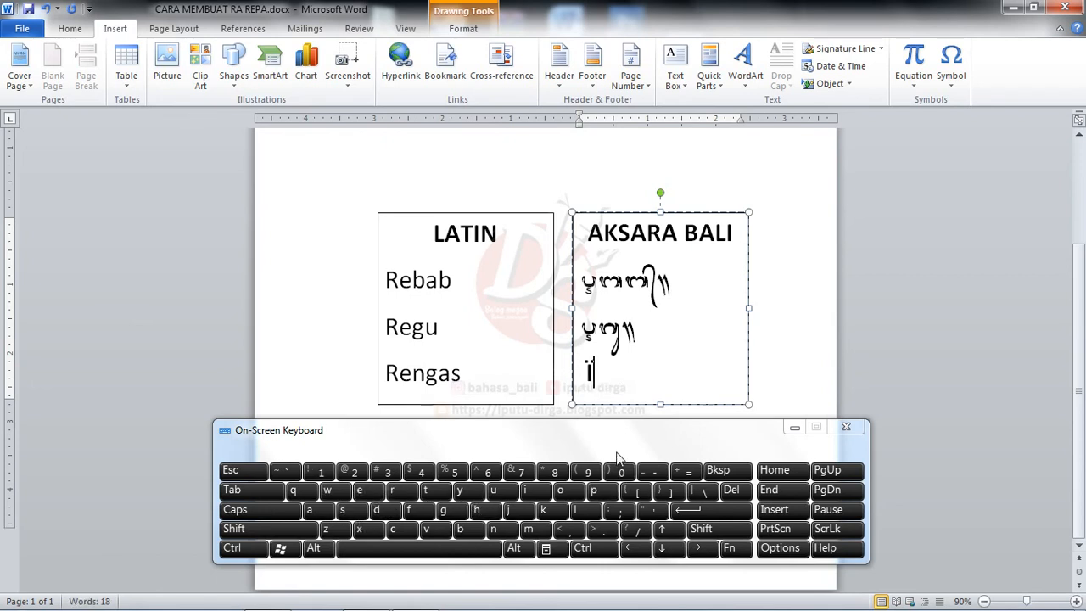
pyautogui.press('BackSpace')
# Step: Start a new line after the Balinese Regu so it keeps the Balinese font, and write Rengas in Balinese script there
pyautogui.click(675, 326)
pyautogui.press('Return')
pyautogui.click(400, 492)
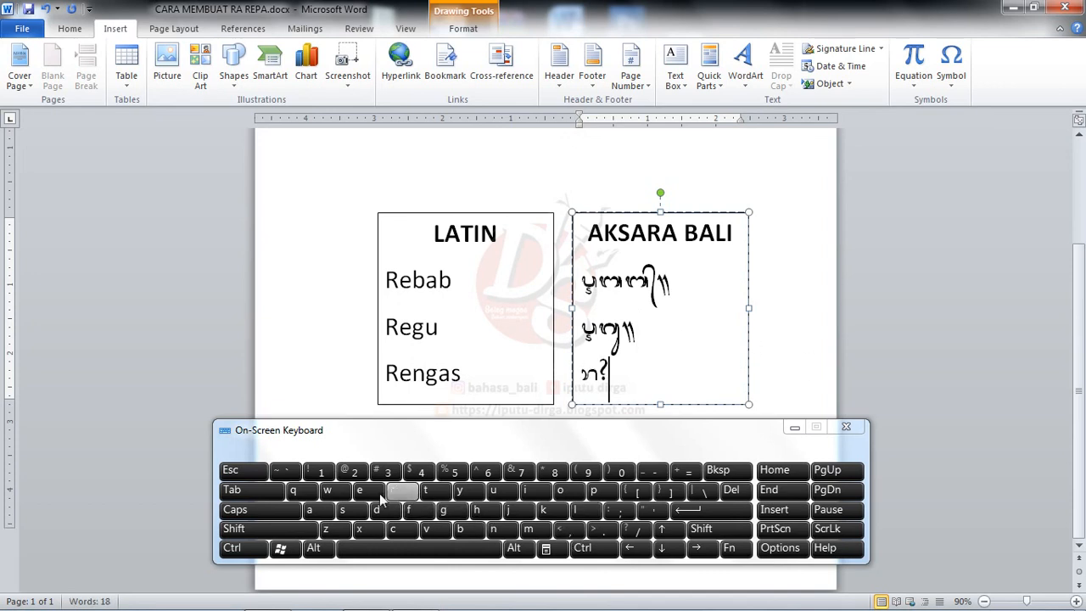
pyautogui.click(362, 492)
pyautogui.click(499, 529)
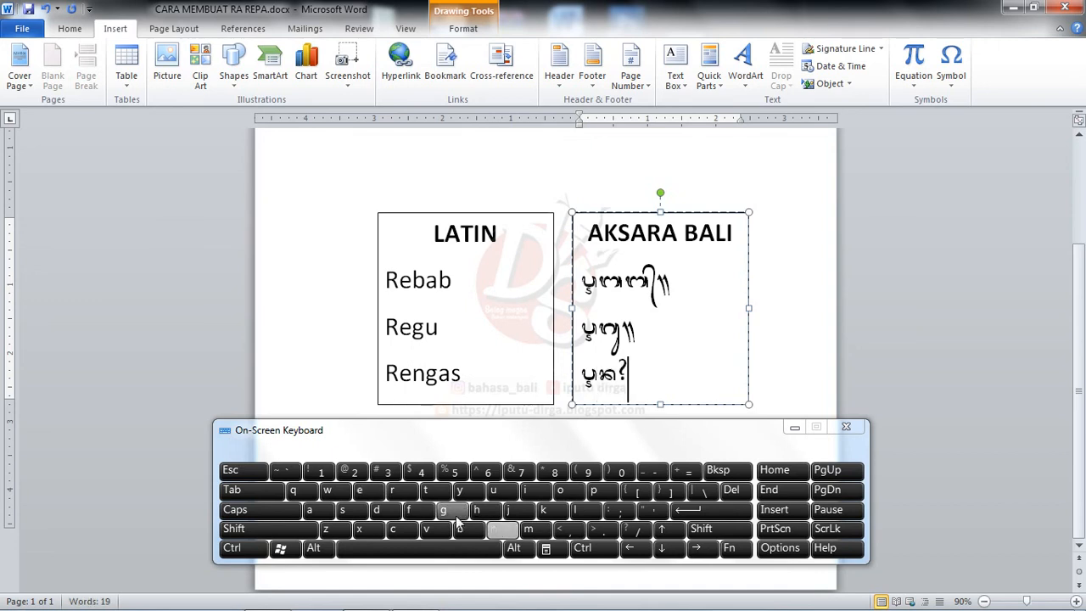
pyautogui.click(452, 513)
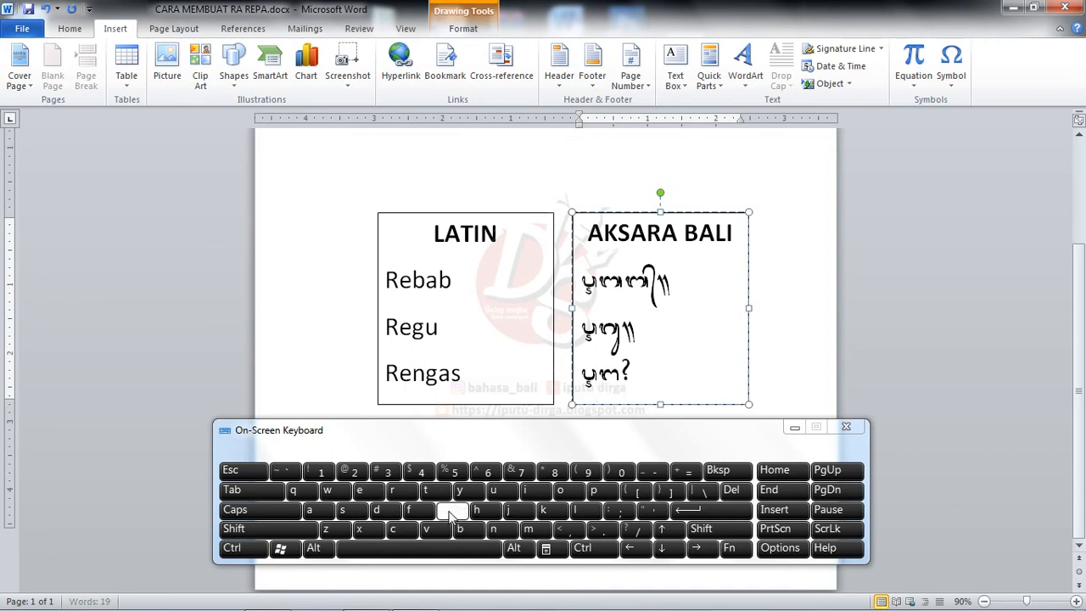
pyautogui.click(314, 514)
pyautogui.click(344, 512)
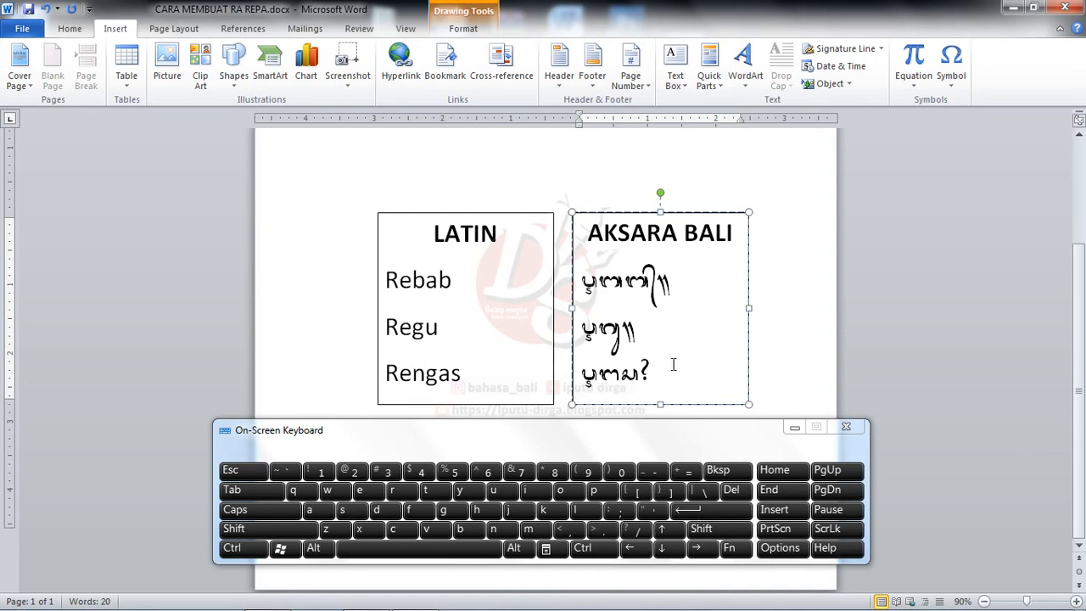
pyautogui.click(440, 552)
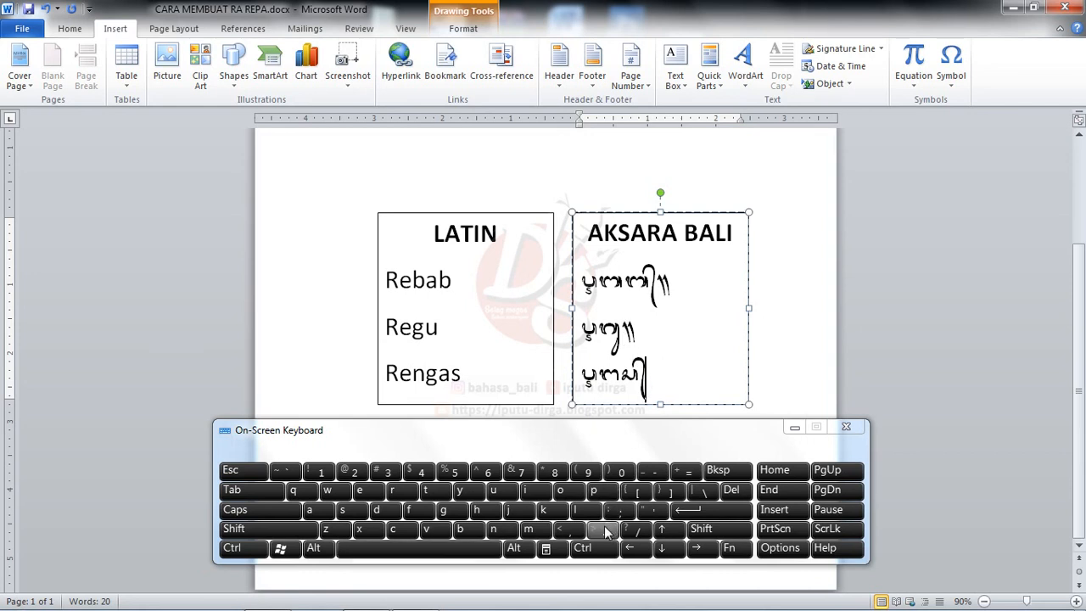
# Step: Delete the last syllable of the Balinese Rengas, re-enter its final s and end the word with the closing mark
pyautogui.click(723, 472)
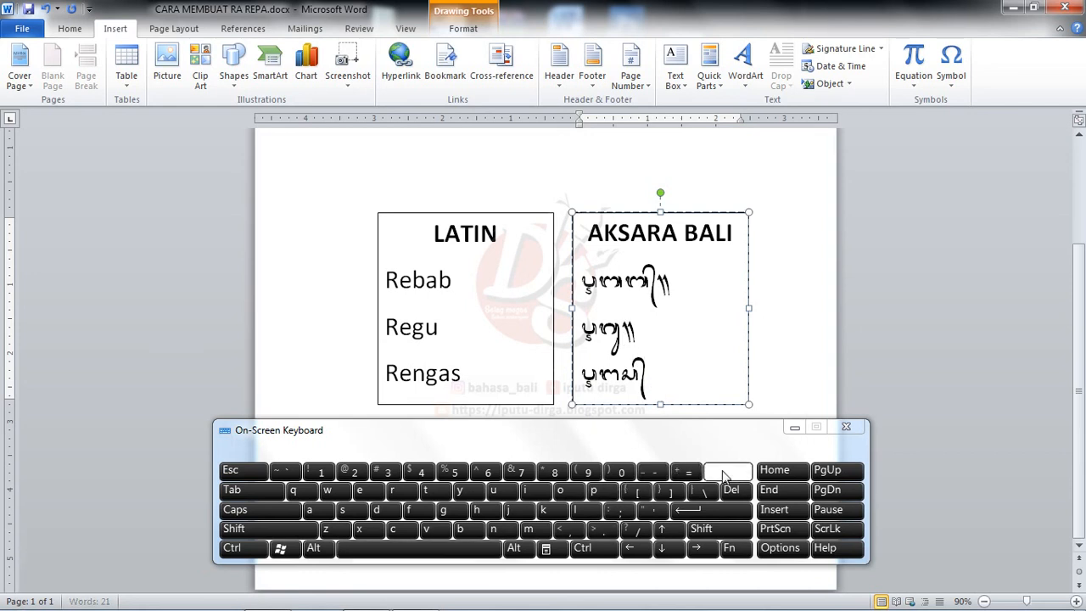
pyautogui.click(723, 472)
pyautogui.click(723, 472)
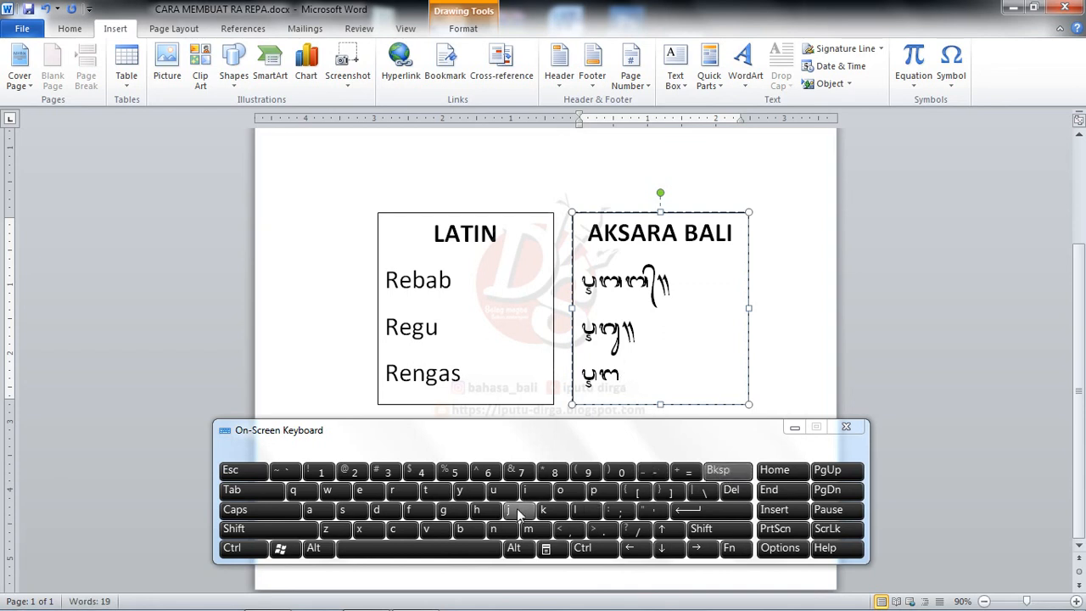
pyautogui.click(520, 513)
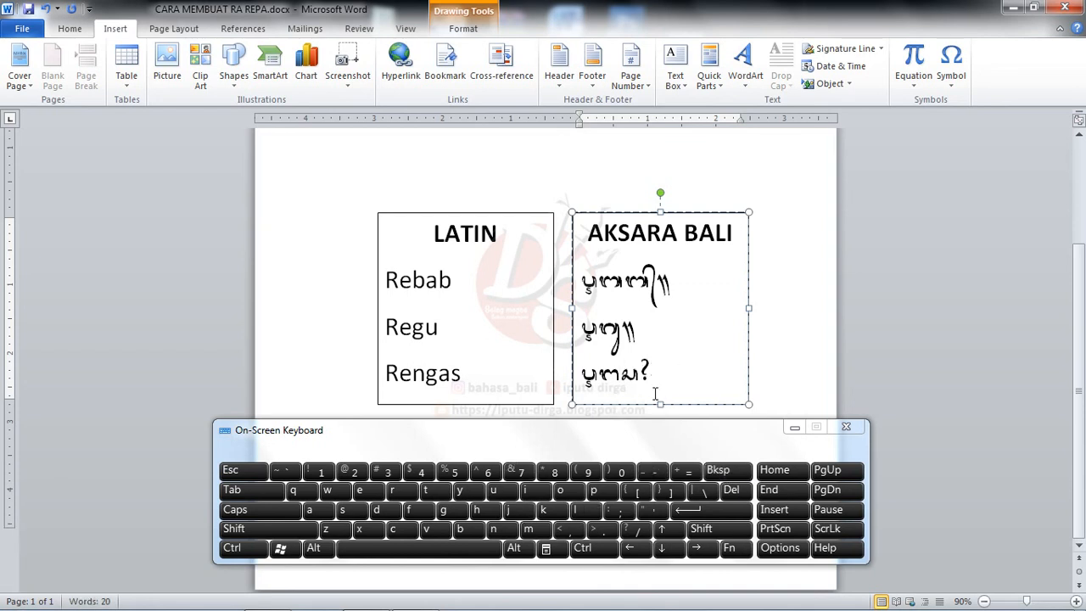
pyautogui.click(601, 530)
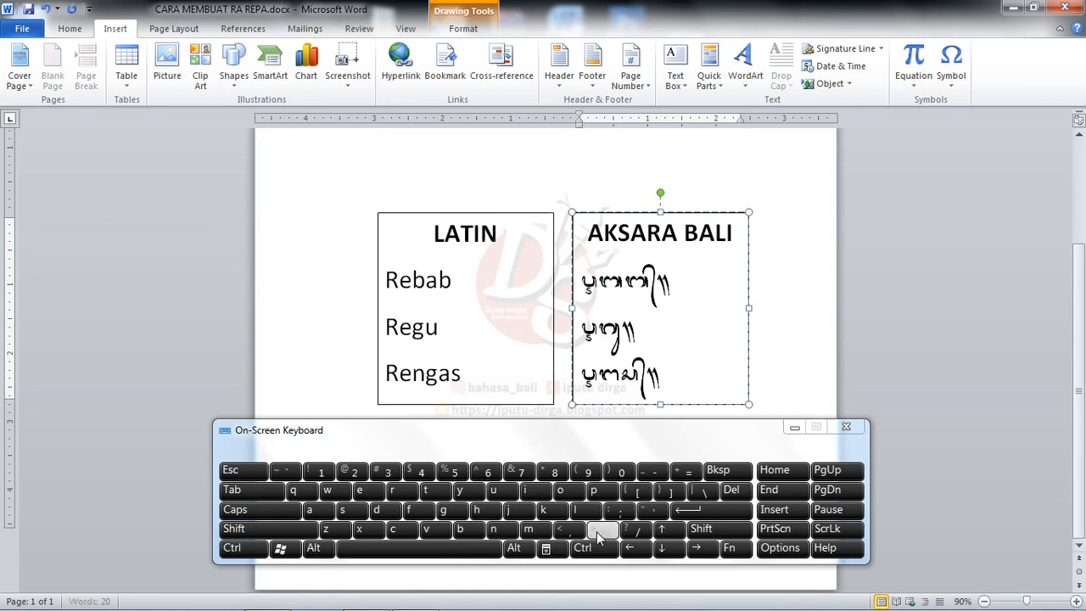